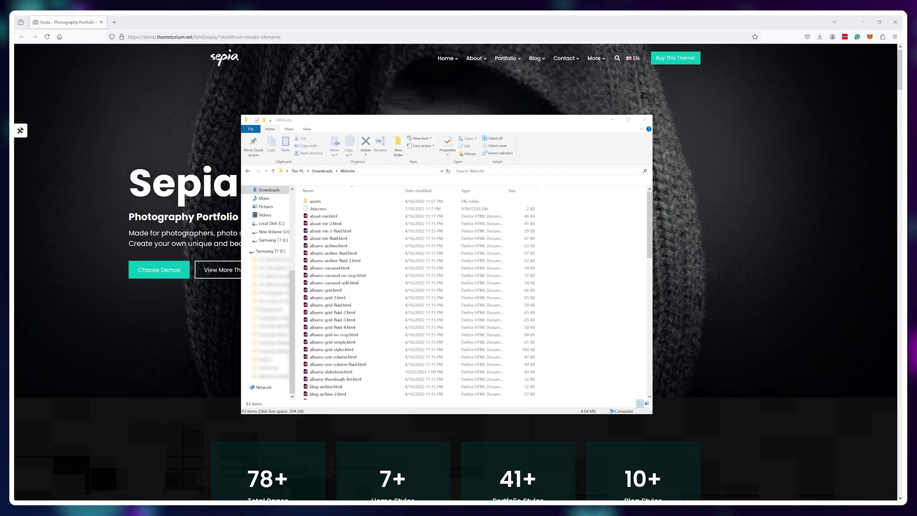
Scroll through the HTML theme files in the Downloads > Website folder
scroll(419, 201, down, 15)
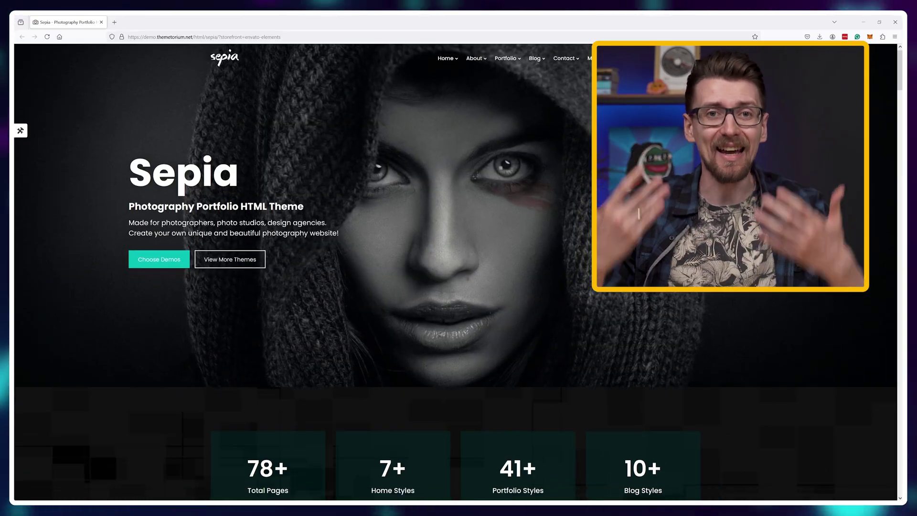
scroll(454, 268, down, 10)
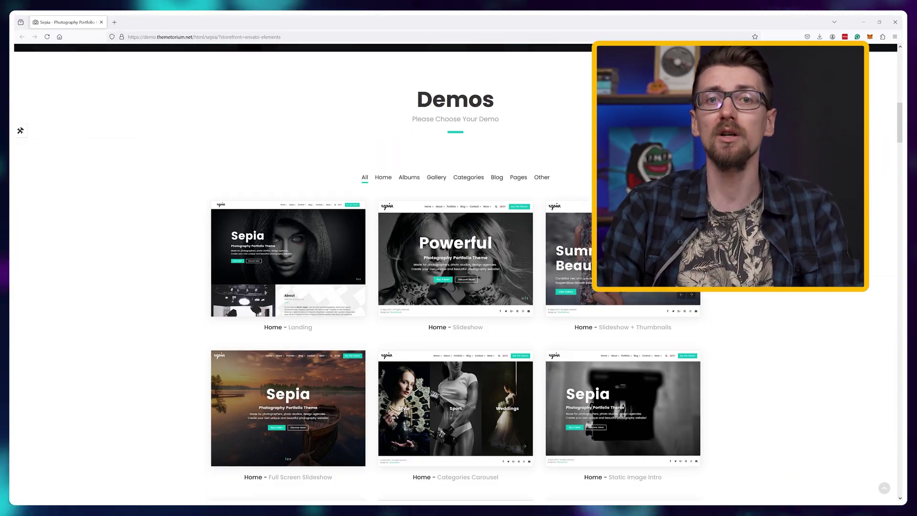
scroll(454, 268, down, 3)
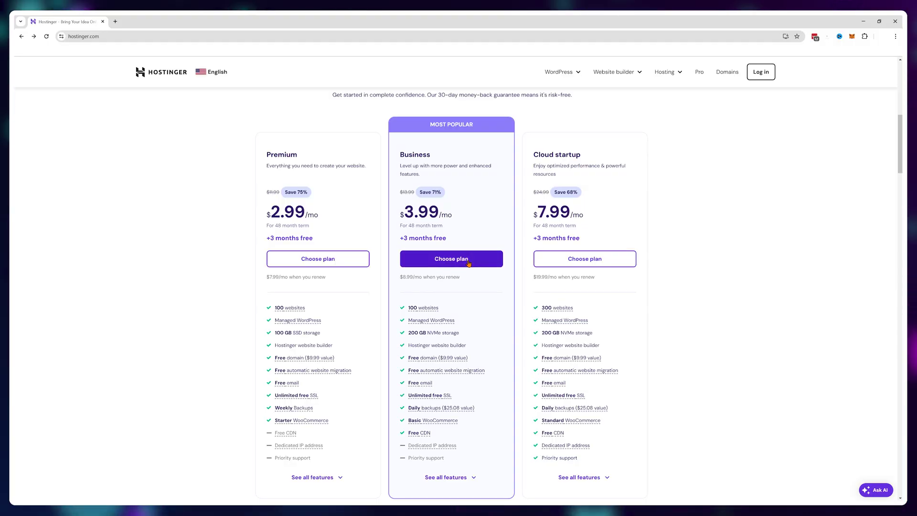
Choose the Business hosting plan and apply coupon code EMITREVIEWS at checkout
click(469, 263)
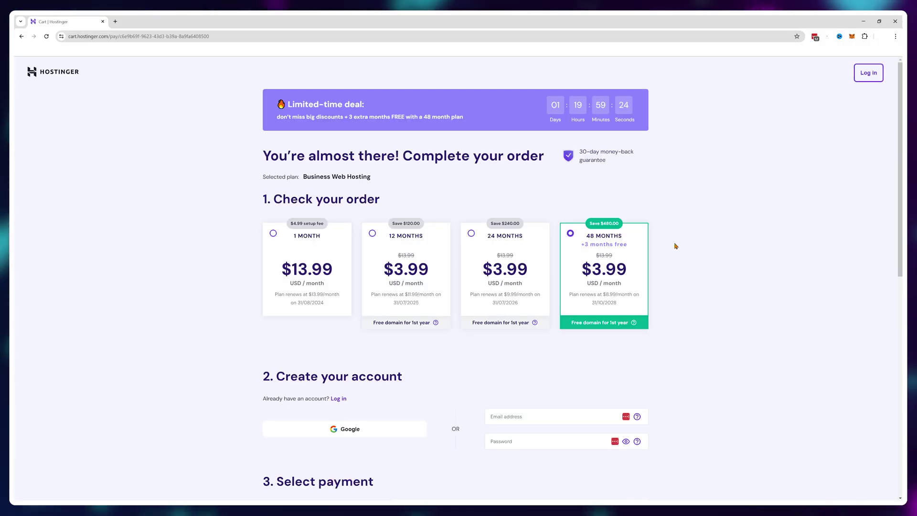
scroll(676, 246, down, 10)
click(449, 337)
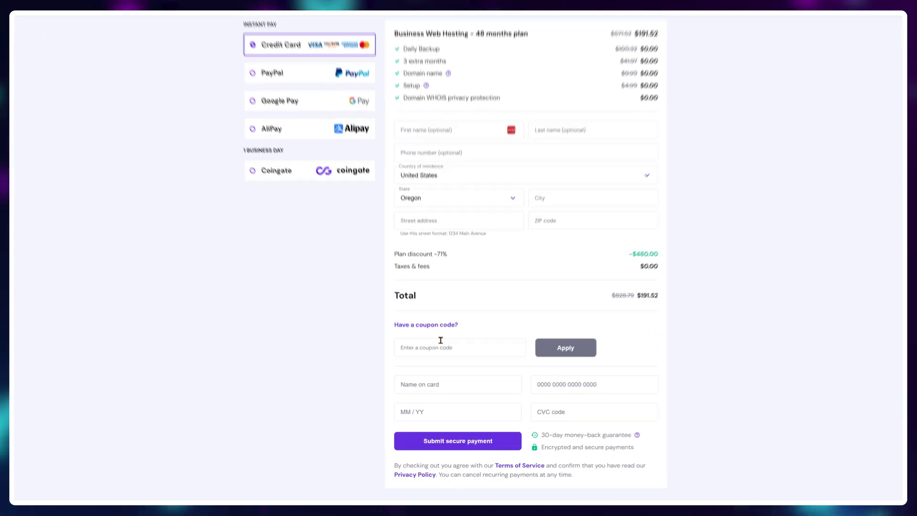
text(EMITREVIEWS)
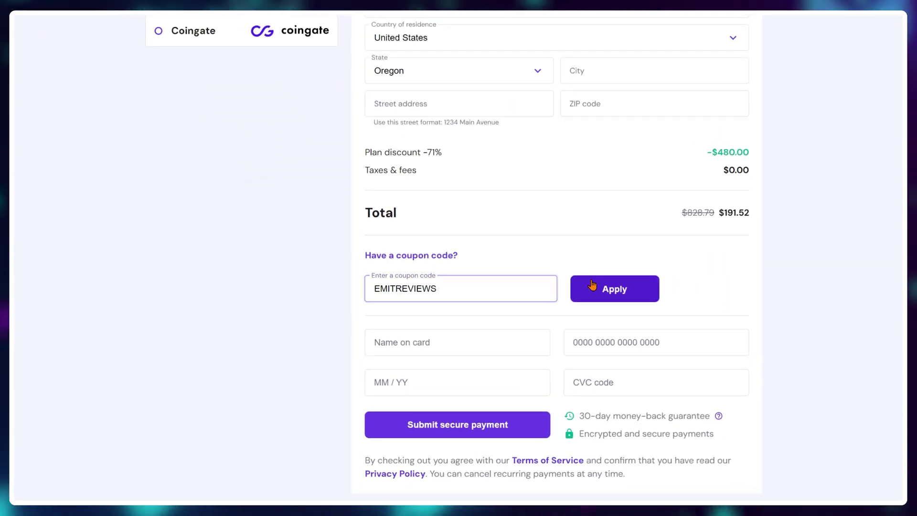
click(592, 285)
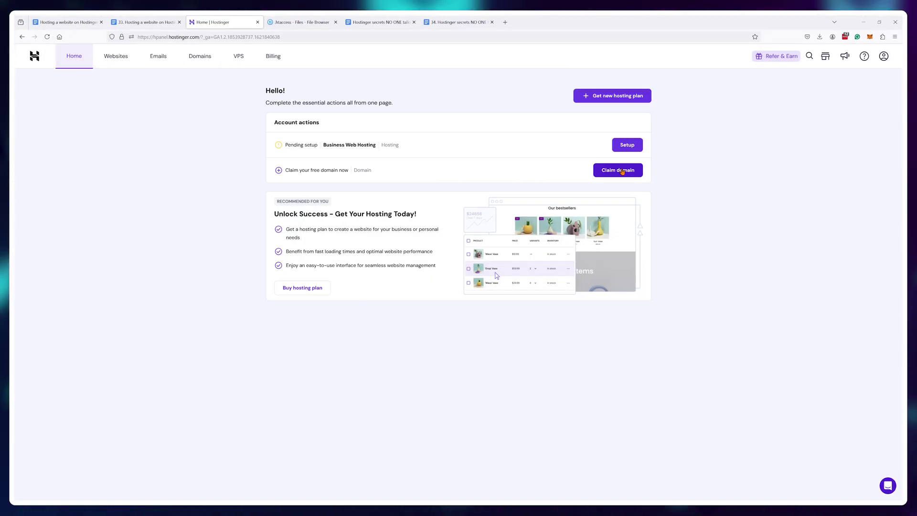
Check the free domain's endings, then create a new website on a temporary domain with a Massachusetts server
click(621, 170)
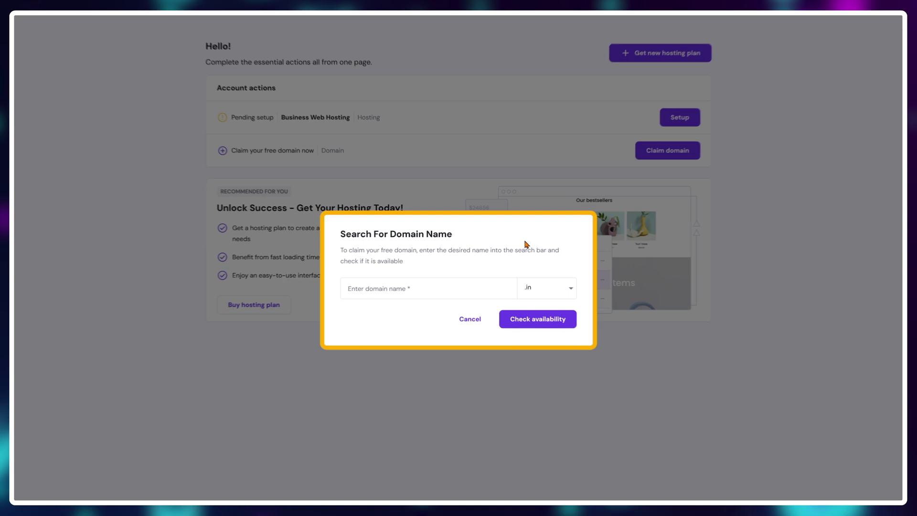
click(575, 295)
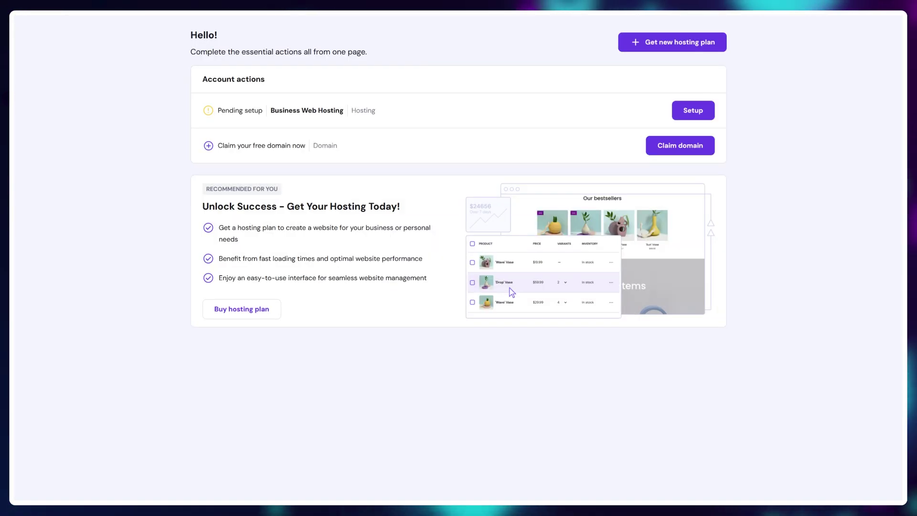
click(656, 138)
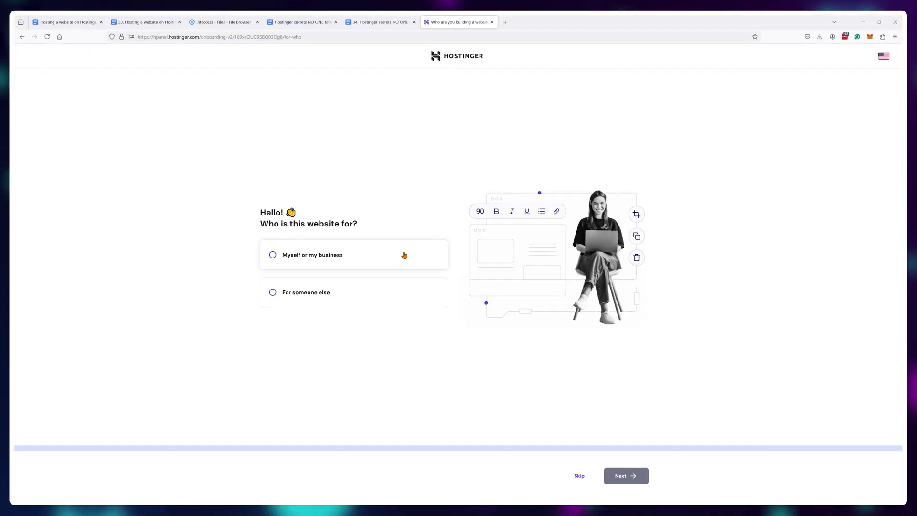
click(625, 476)
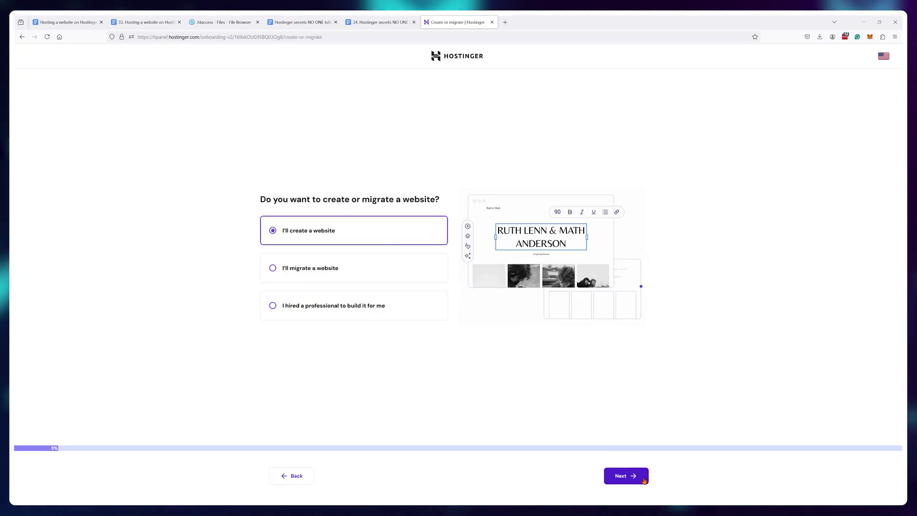
click(644, 480)
click(580, 476)
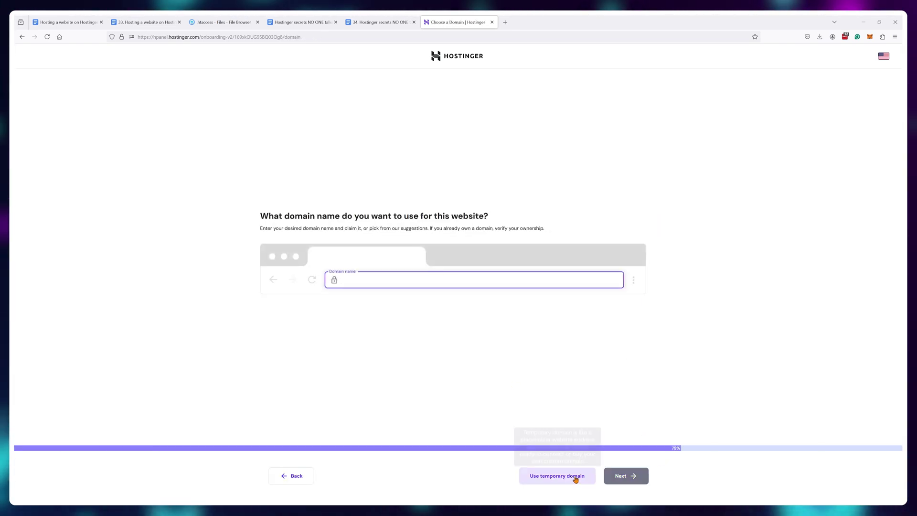
click(573, 477)
click(511, 259)
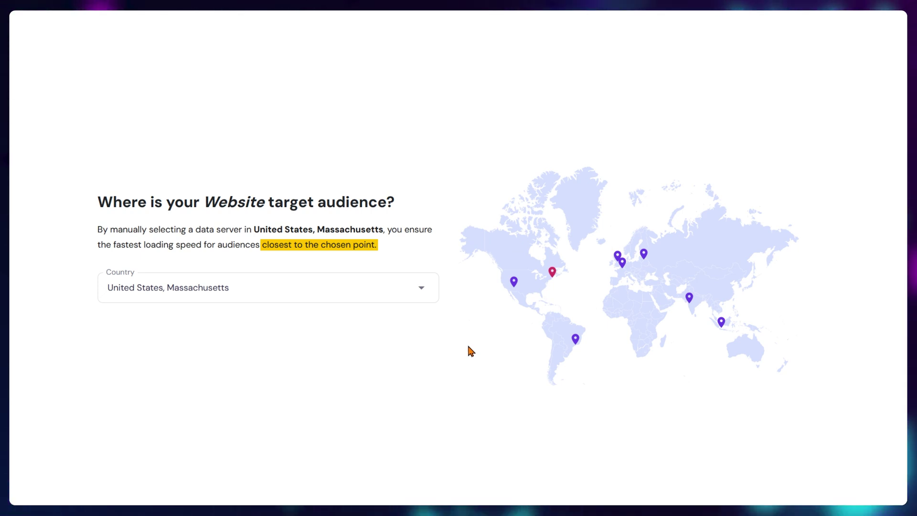
click(624, 475)
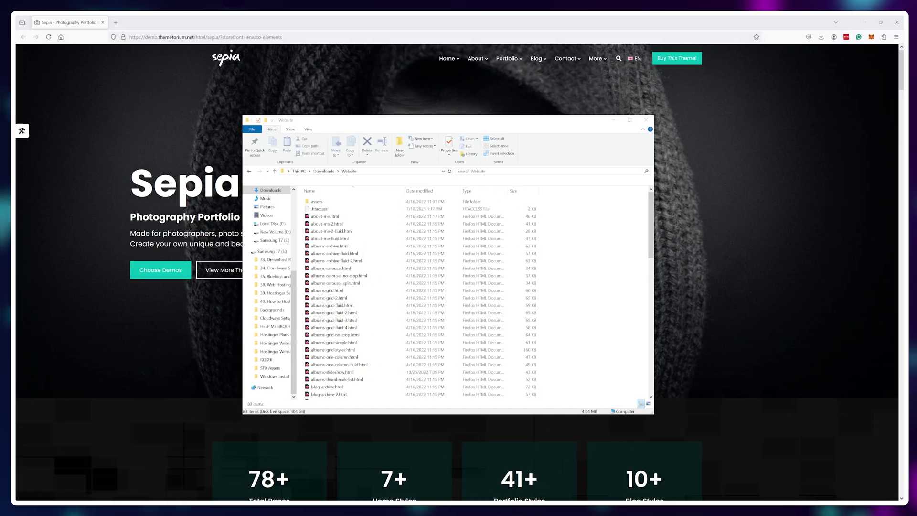
From Home, manage Business Web Hosting and open the File manager for emithost.com
scroll(462, 226, down, 15)
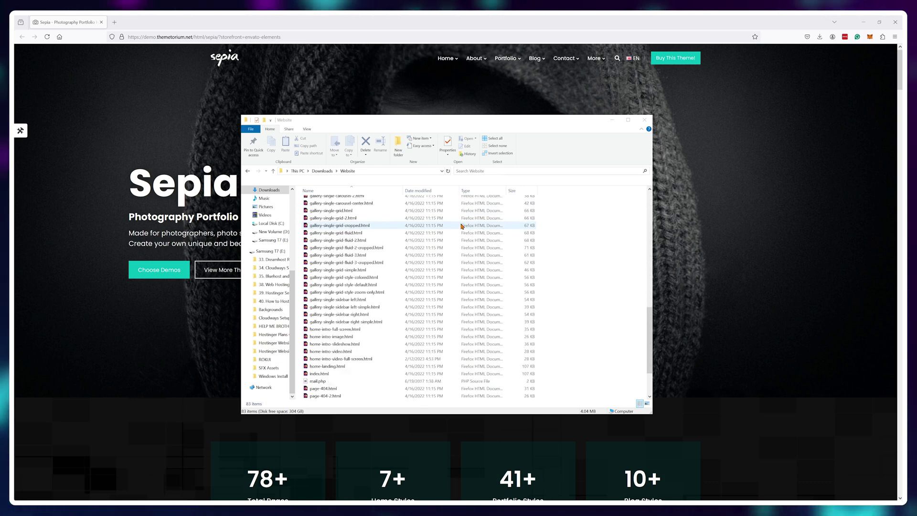
click(677, 215)
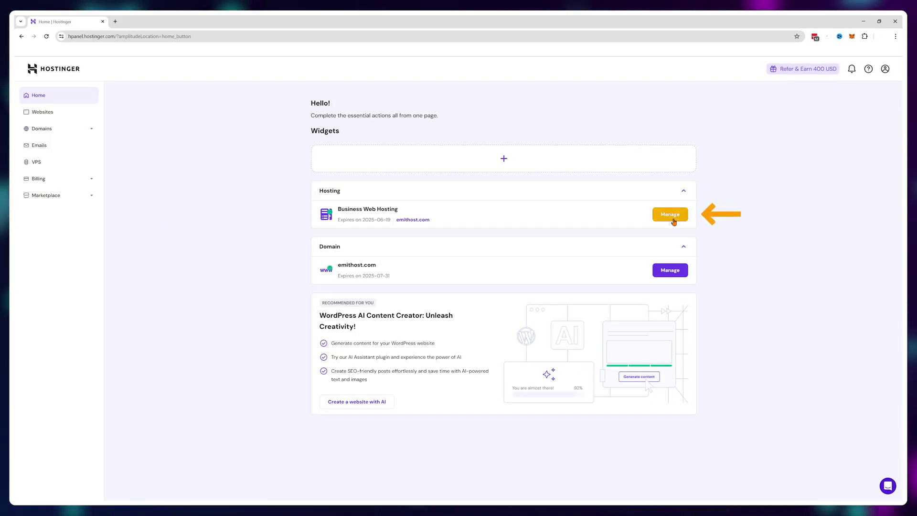
click(672, 220)
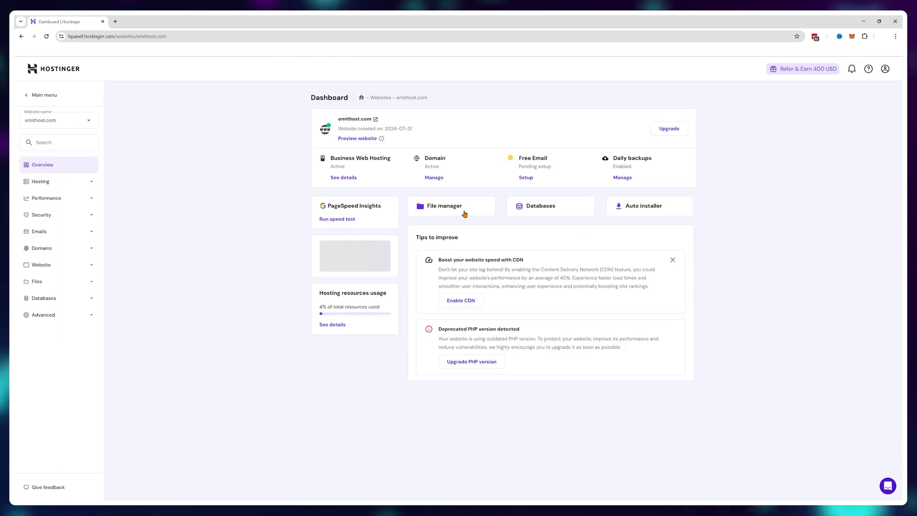
click(463, 212)
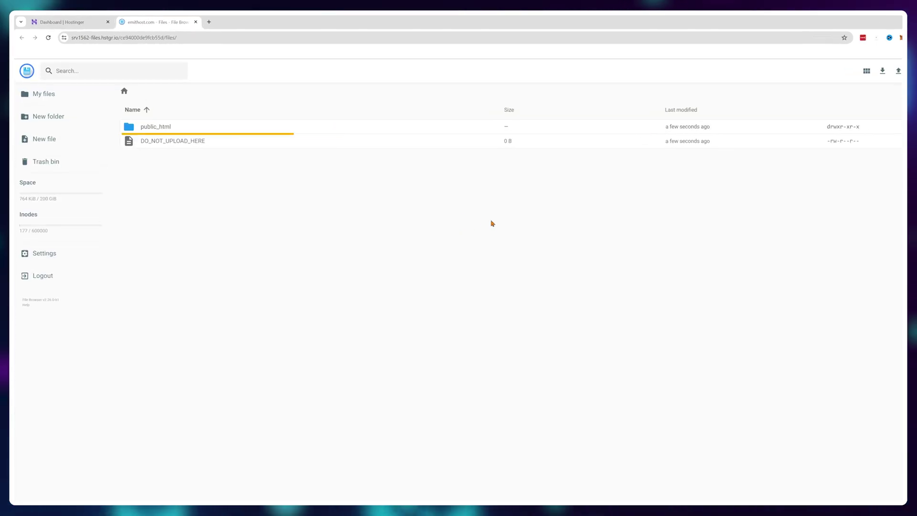
Upload all Website files, from .htaccess through search-results.html, into public_html
double_click(165, 128)
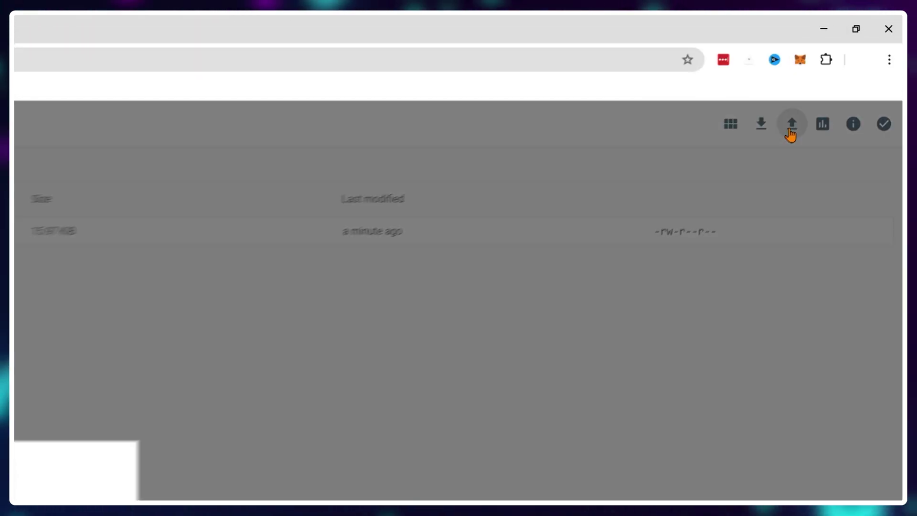
click(429, 291)
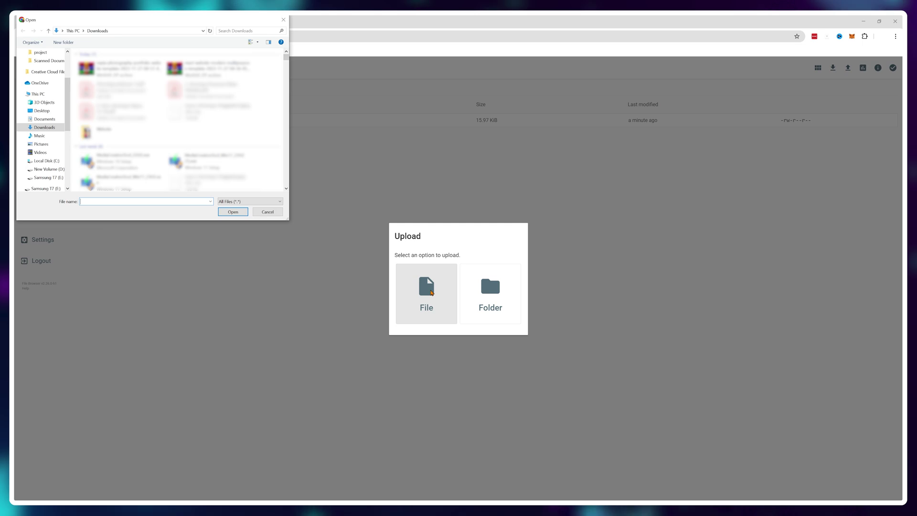
double_click(116, 129)
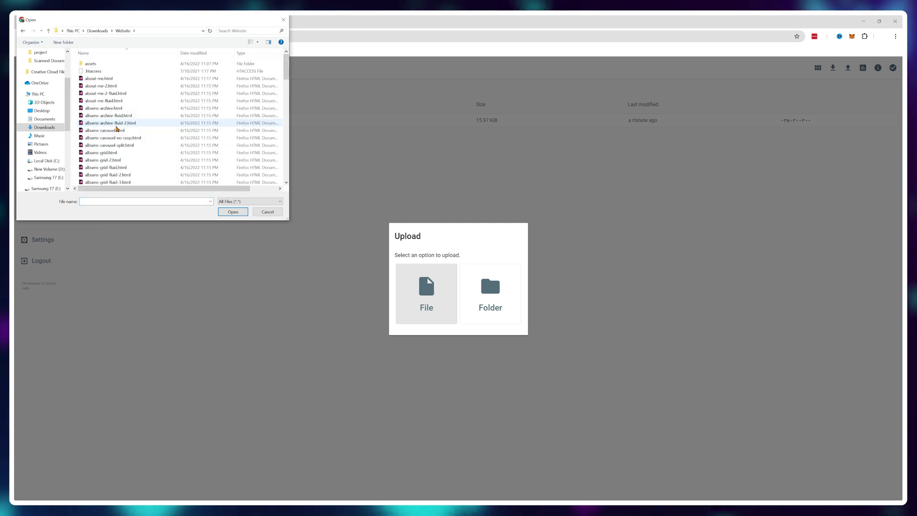
click(108, 72)
scroll(124, 144, down, 20)
shift+click(119, 182)
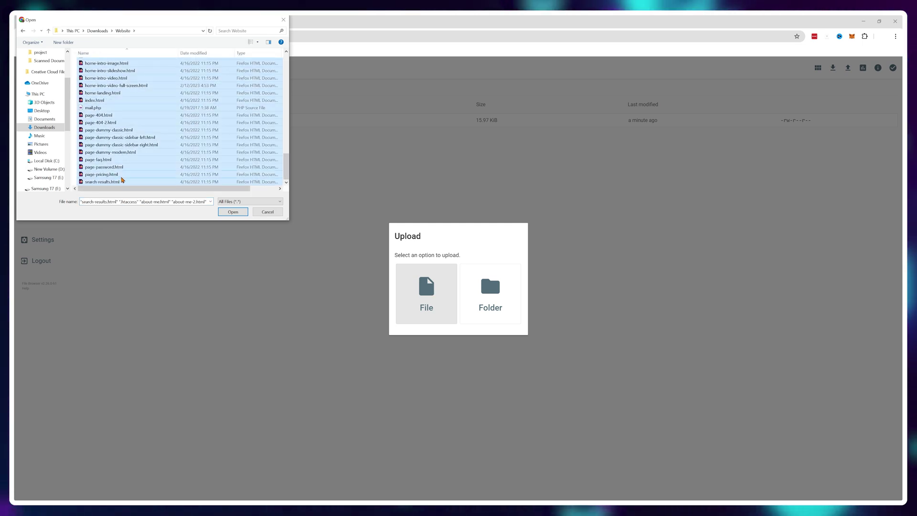
click(232, 212)
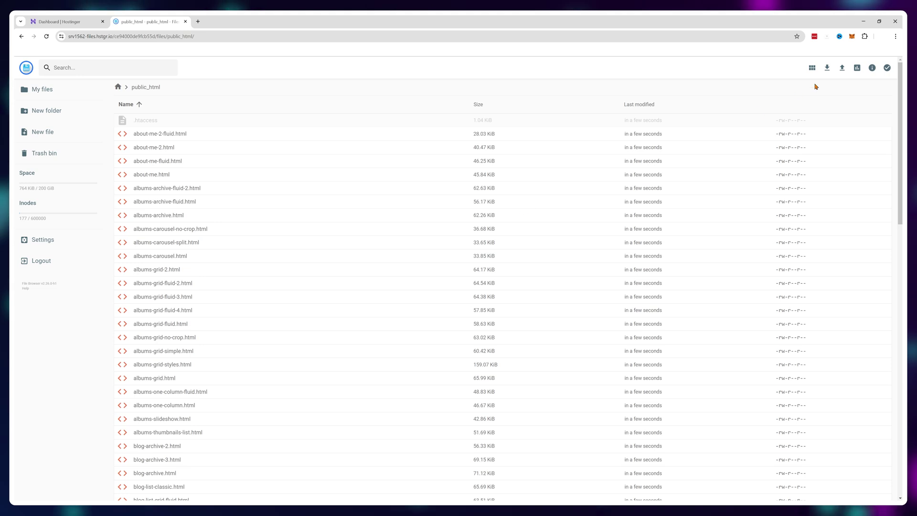
Upload the assets folder, confirming its 470 files
click(842, 68)
click(485, 286)
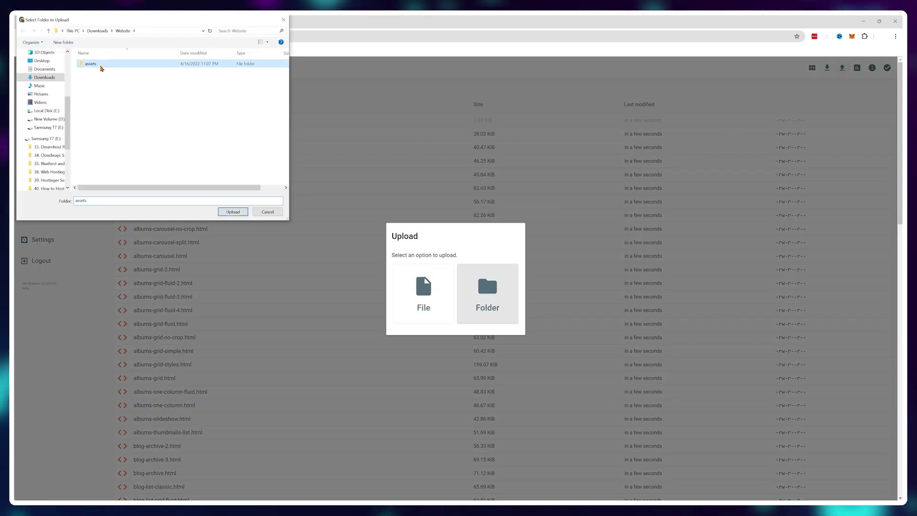
click(230, 212)
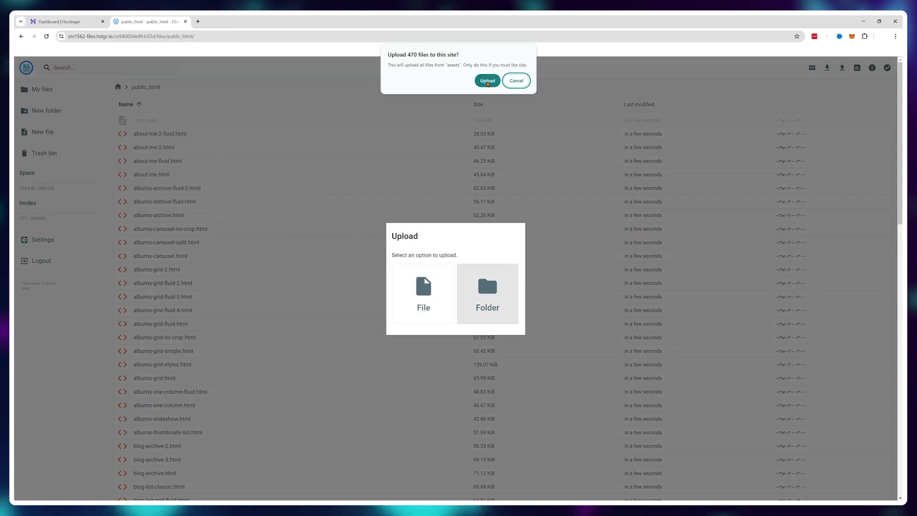
click(487, 81)
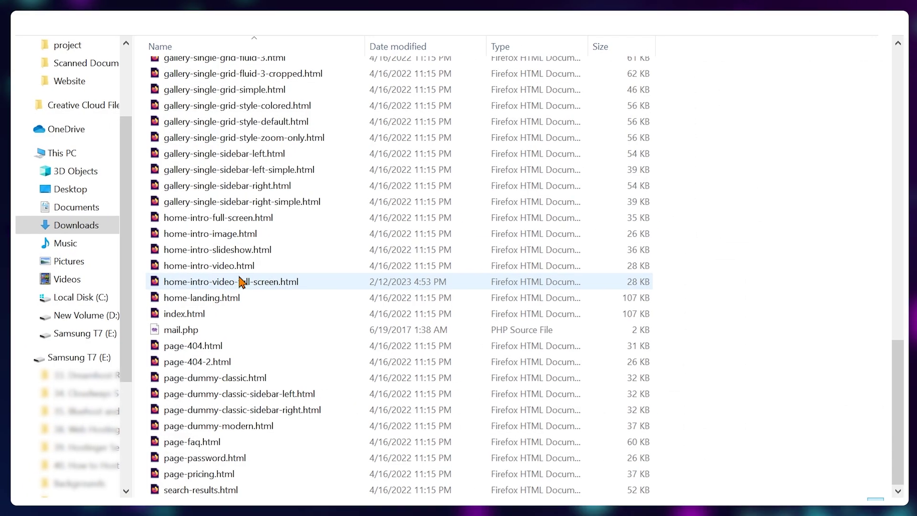
Preview home-intro-video.html locally in the browser
double_click(237, 269)
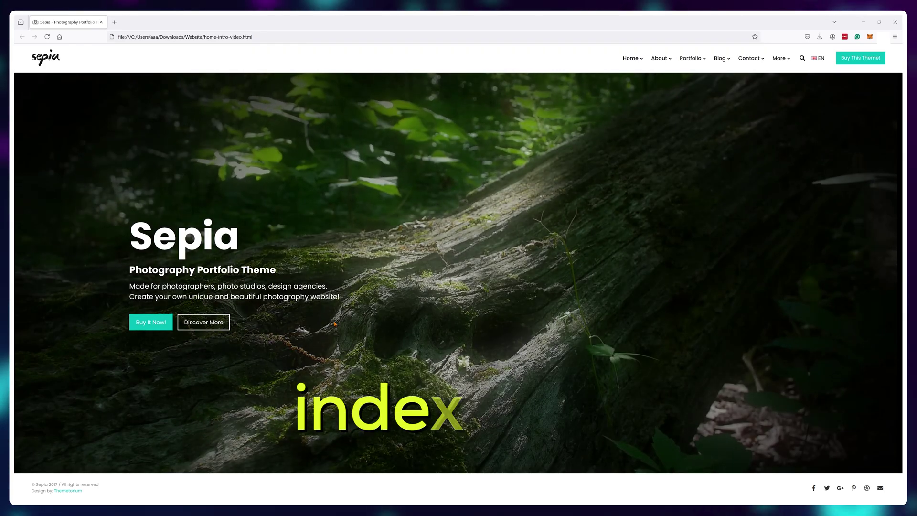
click(896, 22)
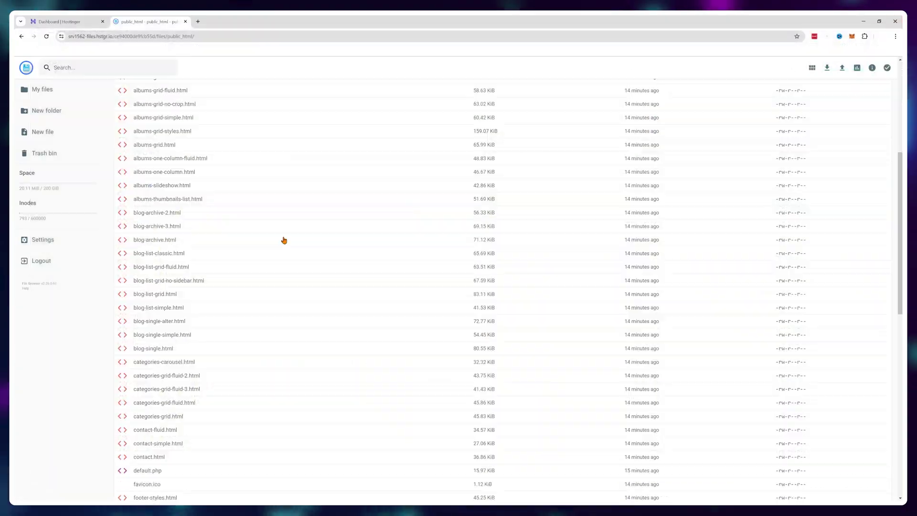
scroll(282, 239, down, 15)
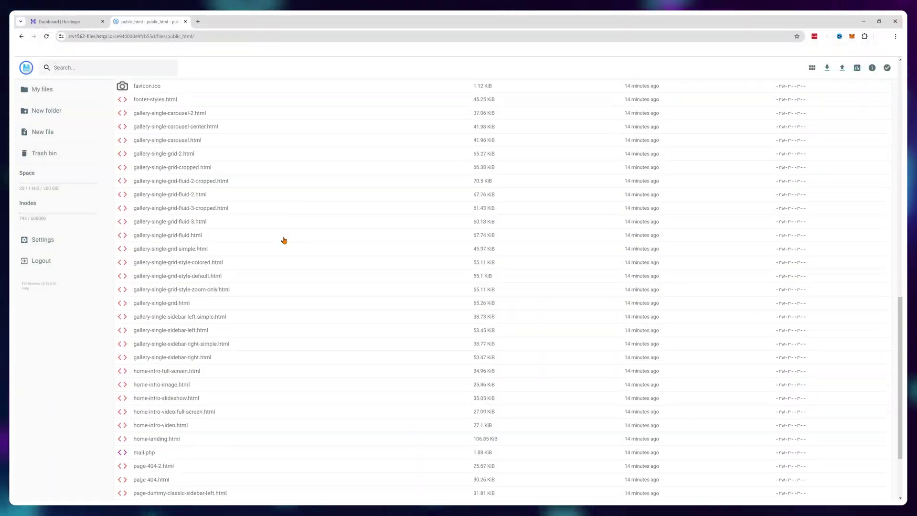
Begin renaming home-intro-video.html, then bring up the actions for the .htaccess file
right_click(168, 329)
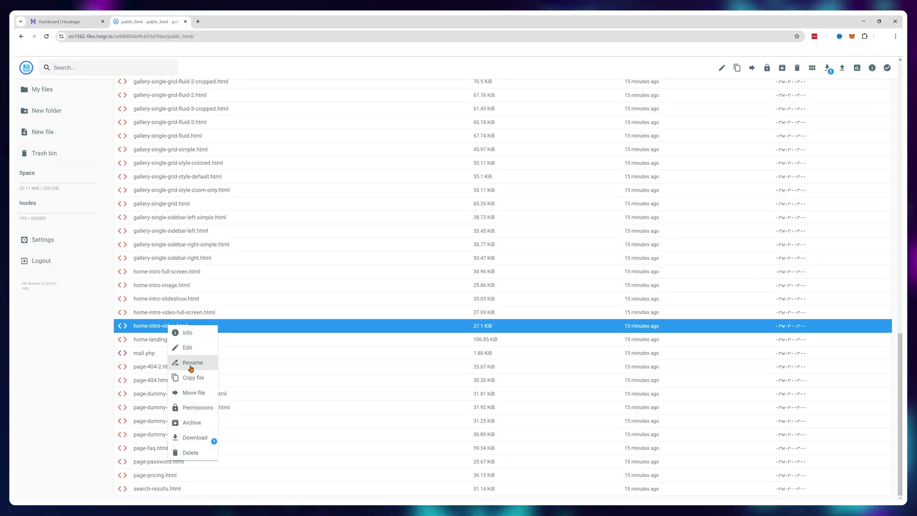
click(191, 365)
drag(439, 284, 403, 284)
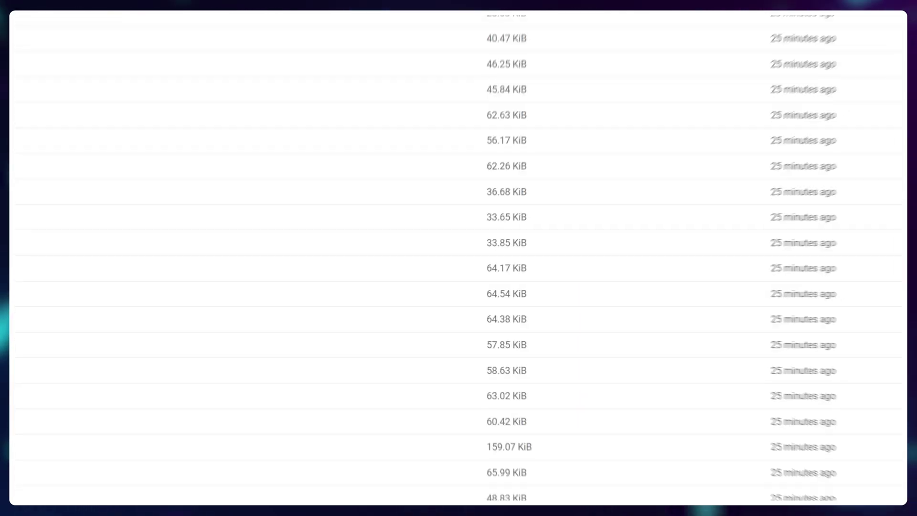
right_click(150, 135)
Open .htaccess in the editor and insert blank lines after the EXPIRES CACHING block
click(175, 155)
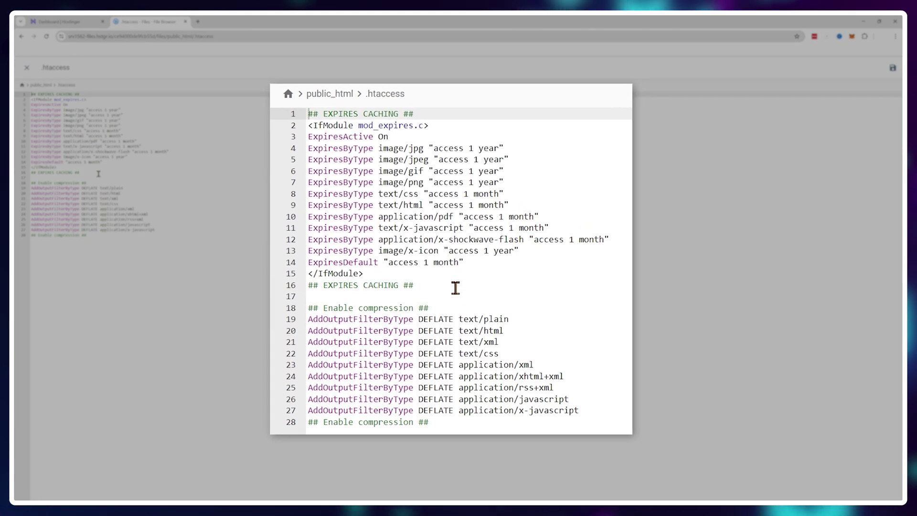
click(99, 174)
key(Return)
key(Return)
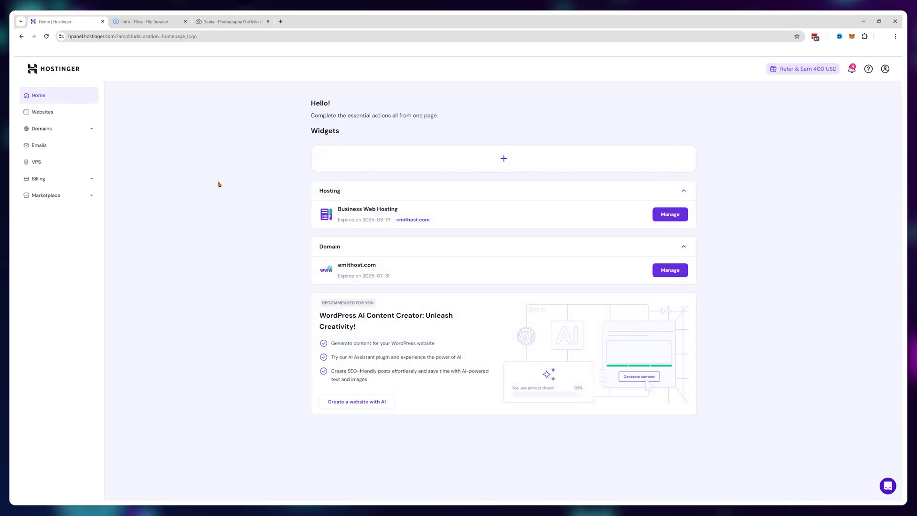
Start migrating the WordPress site emitreviews onto the free subdomain migrate.emithost.com
click(61, 116)
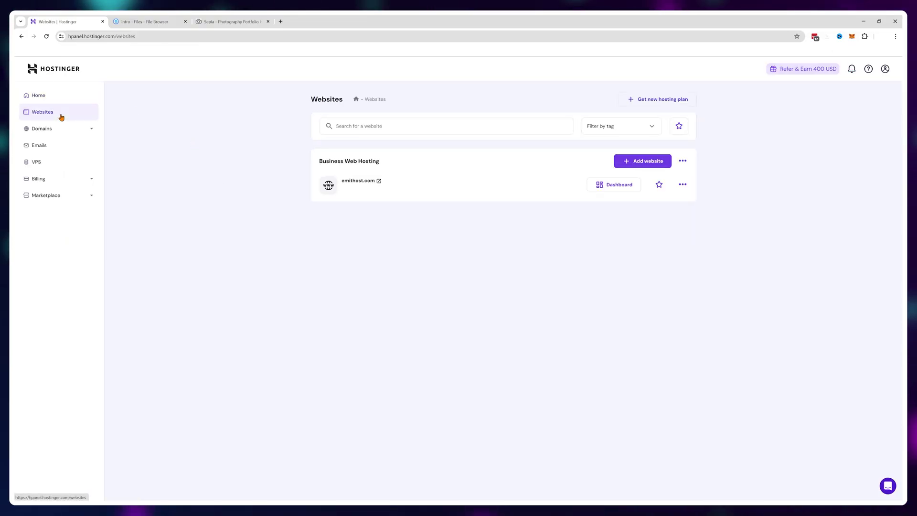
click(651, 165)
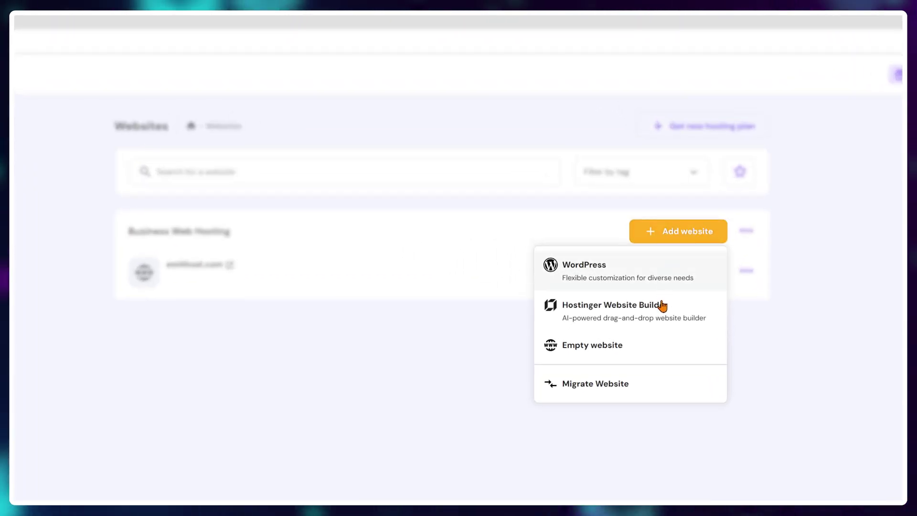
click(621, 387)
text(migrate.emithost.com)
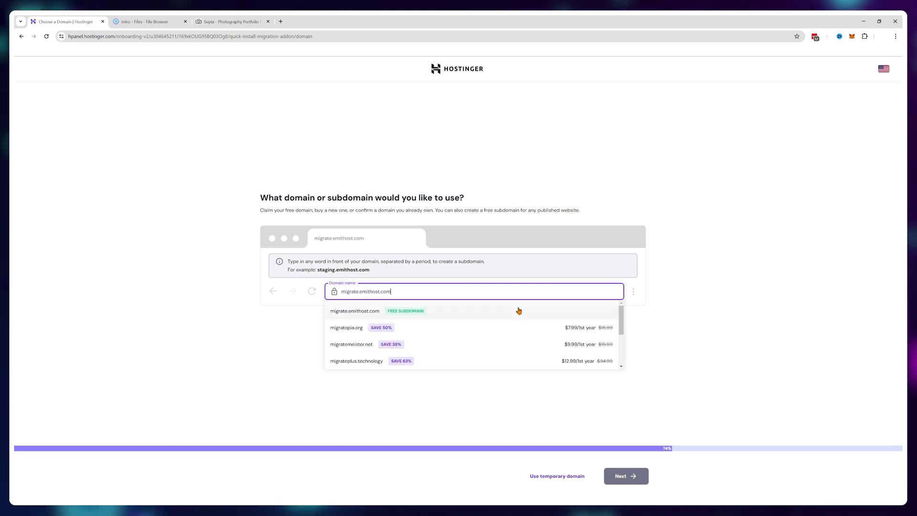
click(519, 311)
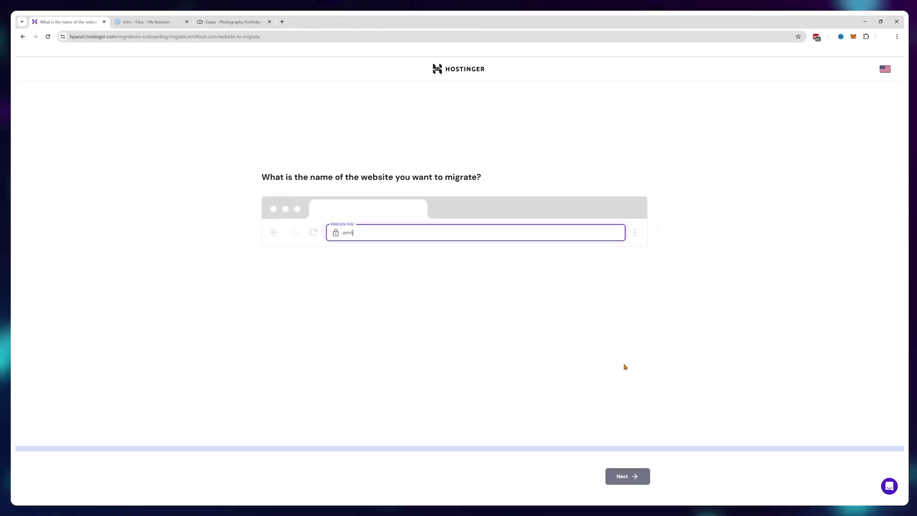
text(reviews)
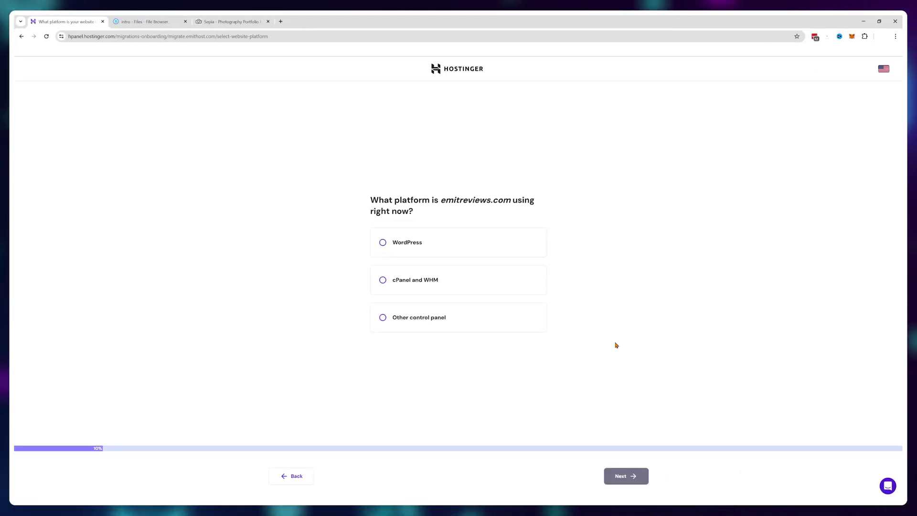
click(405, 243)
click(621, 477)
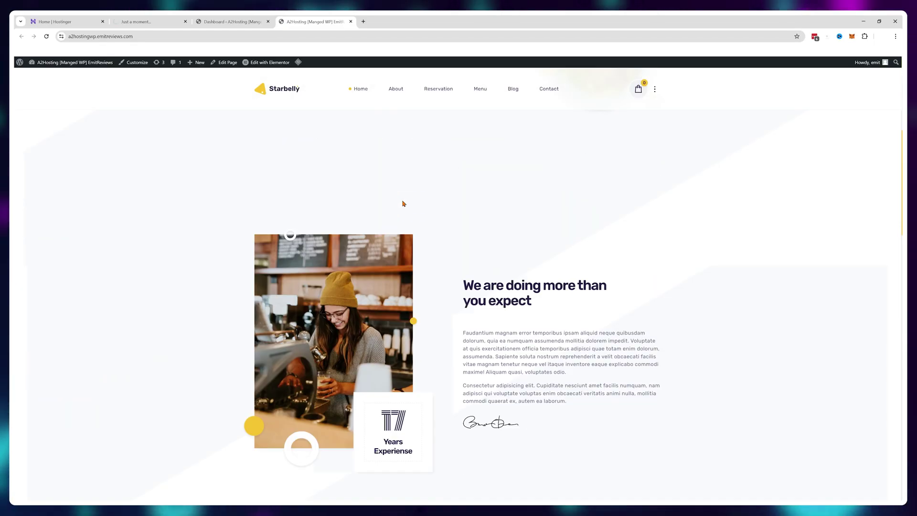
scroll(403, 202, down, 7)
Leave the public site and search WordPress's plugin directory for 'all in 1'
scroll(403, 203, up, 20)
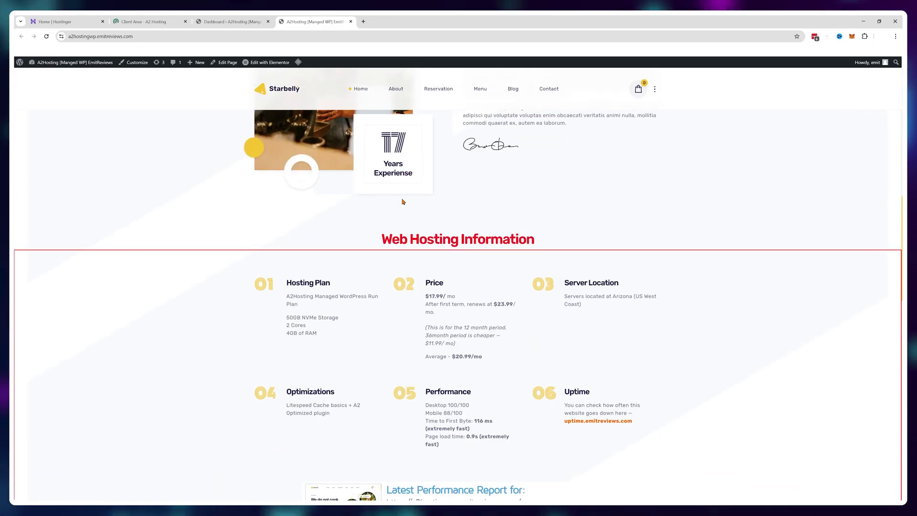
click(351, 21)
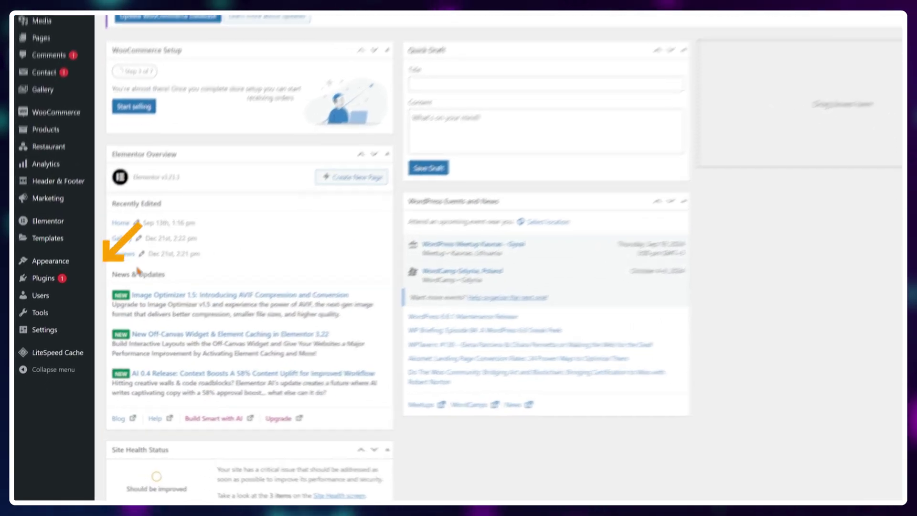
mouse_move(38, 332)
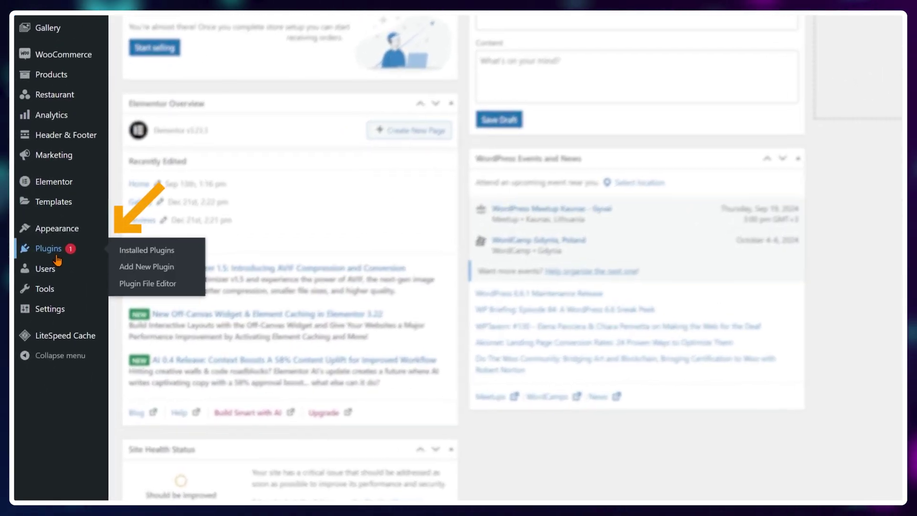
click(170, 269)
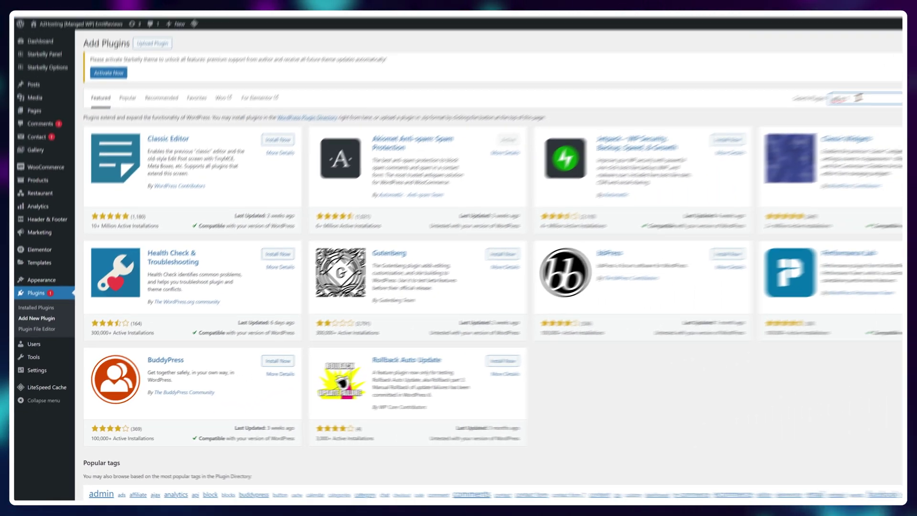
click(783, 130)
text(all in 1)
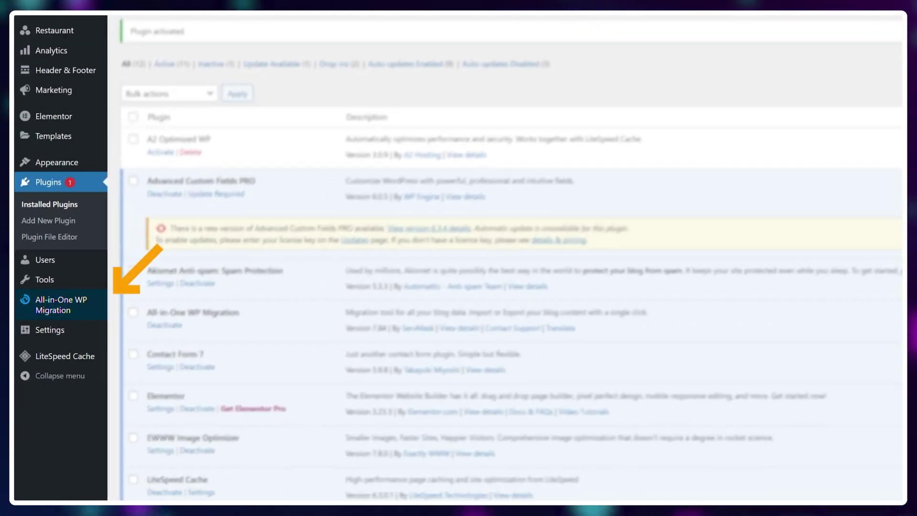
Open All-in-One WP Migration's Export page and its list of export destinations
mouse_move(72, 308)
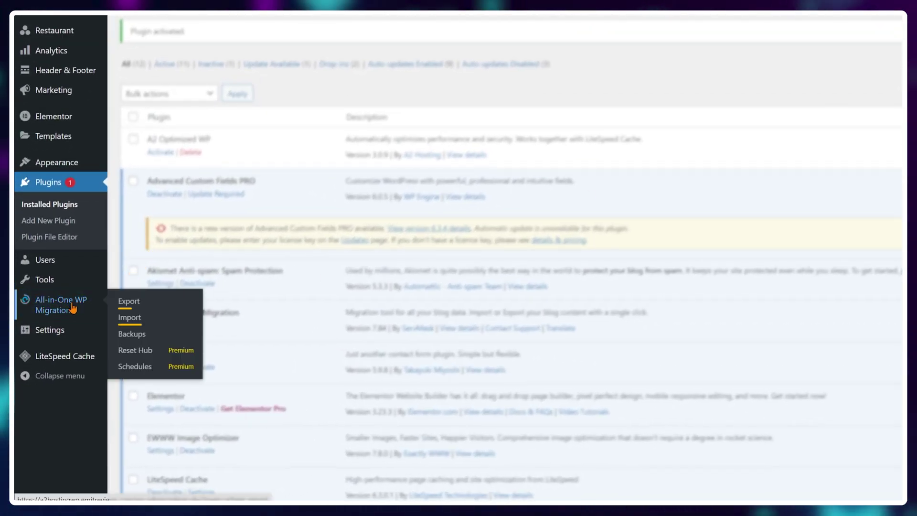
click(140, 308)
click(136, 185)
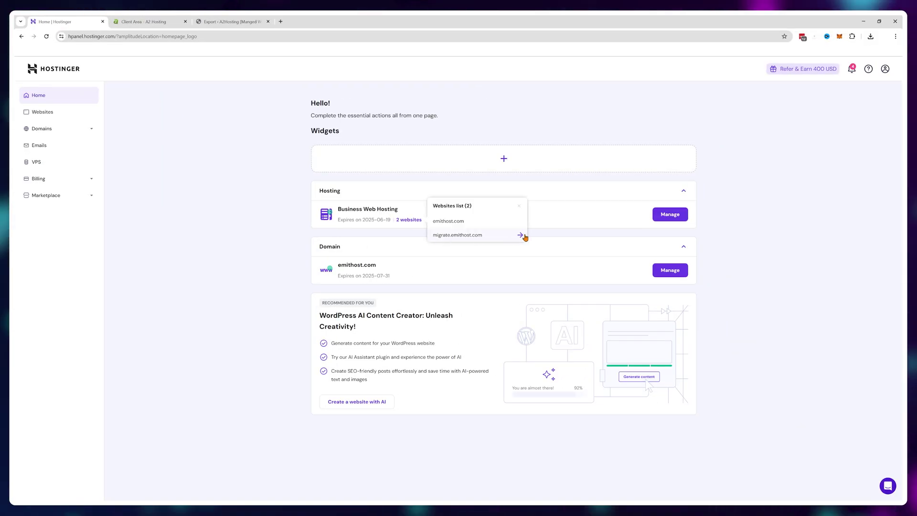
Start the WordPress auto-installer for migrate.emithost.com and enter the site title 'Doesnt Matter'
click(521, 236)
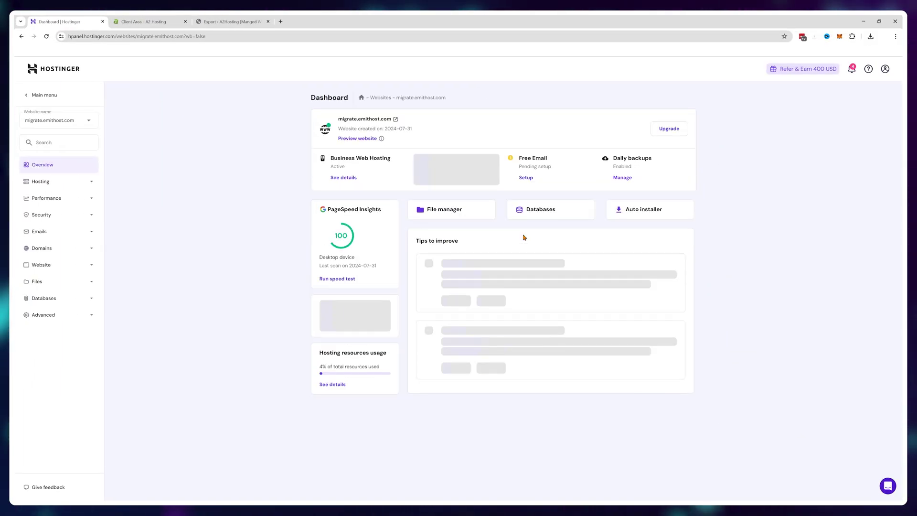
click(642, 211)
click(354, 197)
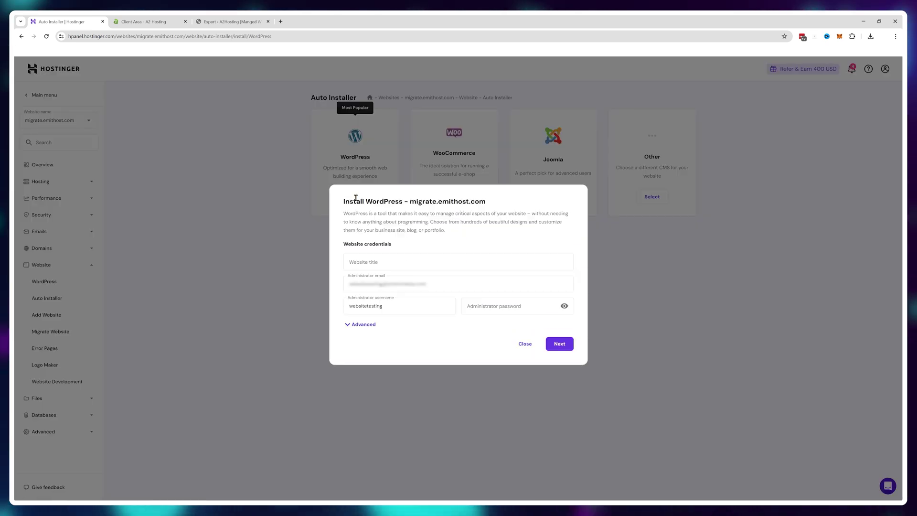
click(396, 259)
text(Doesnt Matter)
Paste the admin password, keep username websitetesting, run the installation and open the new WordPress admin
click(486, 306)
key(ctrl+v)
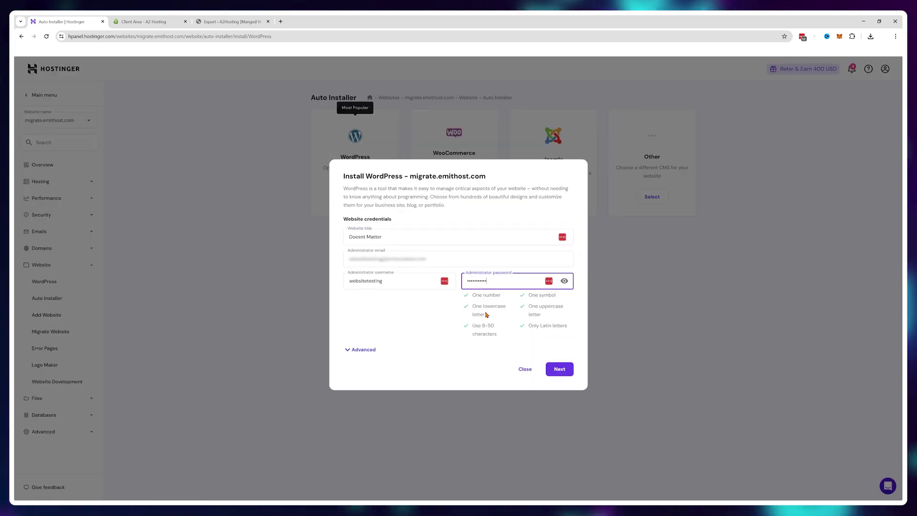
key(shift+Tab)
click(559, 368)
click(556, 370)
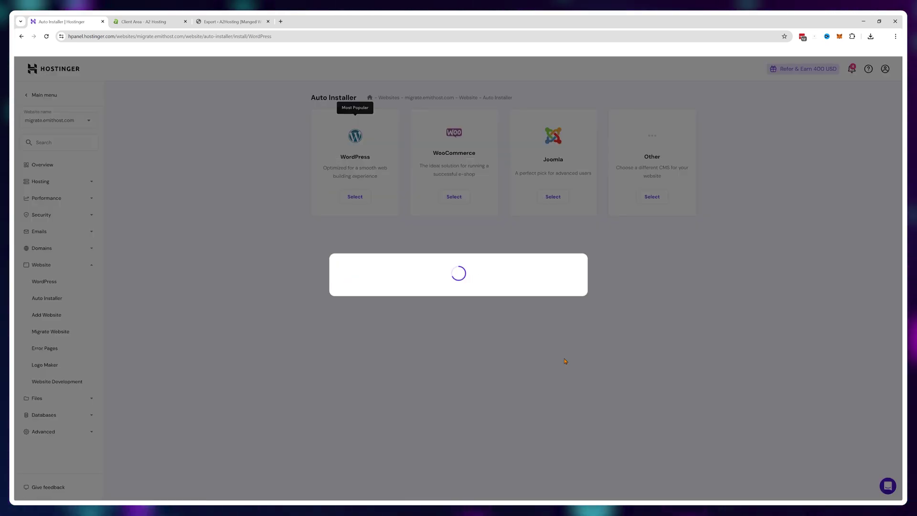
click(614, 217)
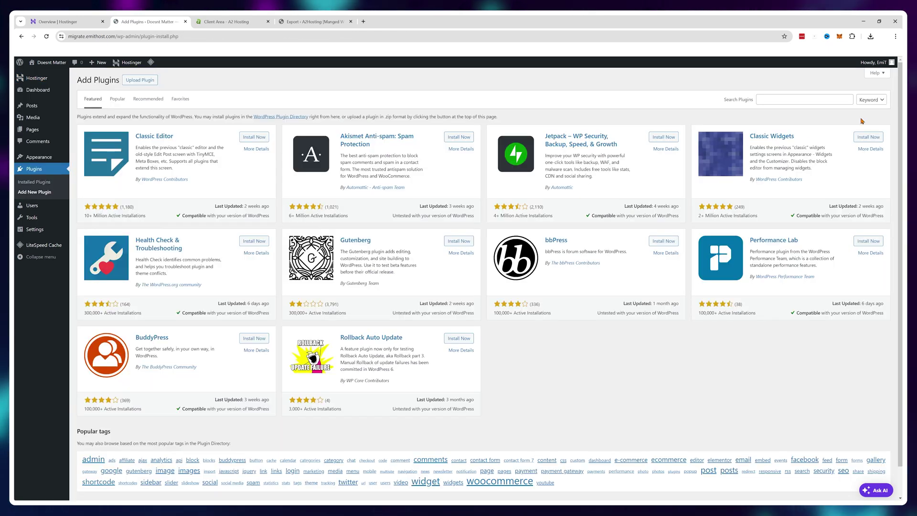
Install and activate the All-in-One WP Migration and Backup plugin
key(Return)
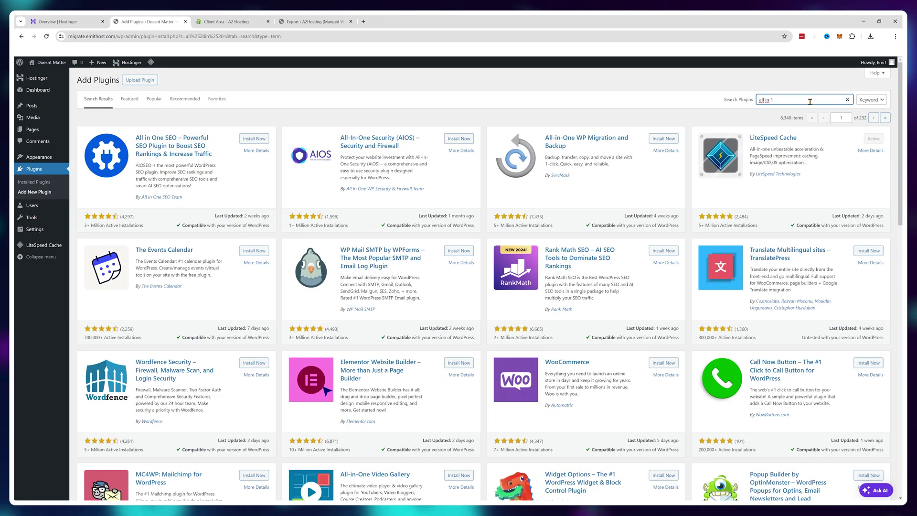
click(661, 139)
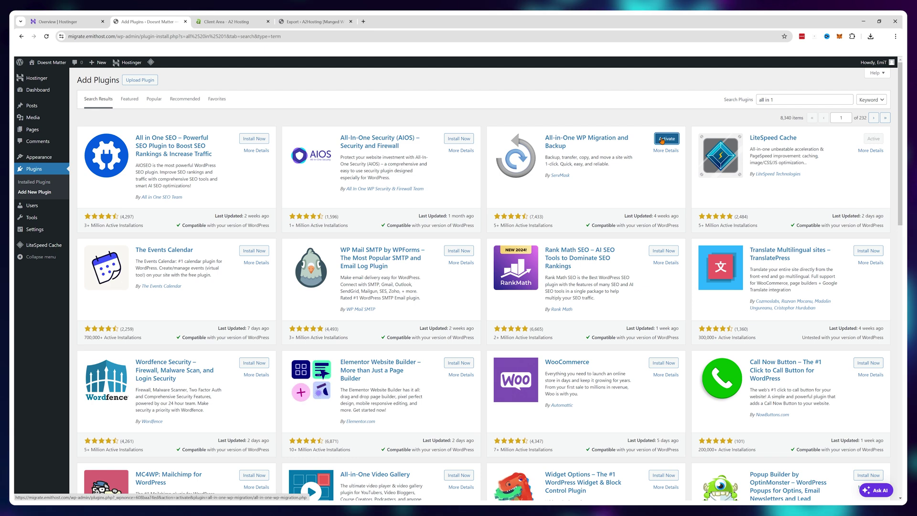
click(662, 139)
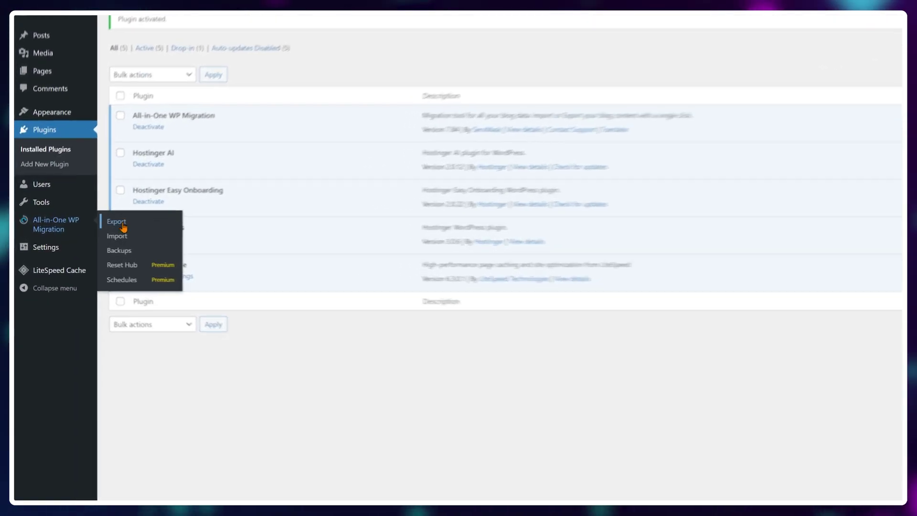
Import the downloaded .wpress backup from the Downloads folder as a file
click(180, 234)
click(412, 146)
click(412, 157)
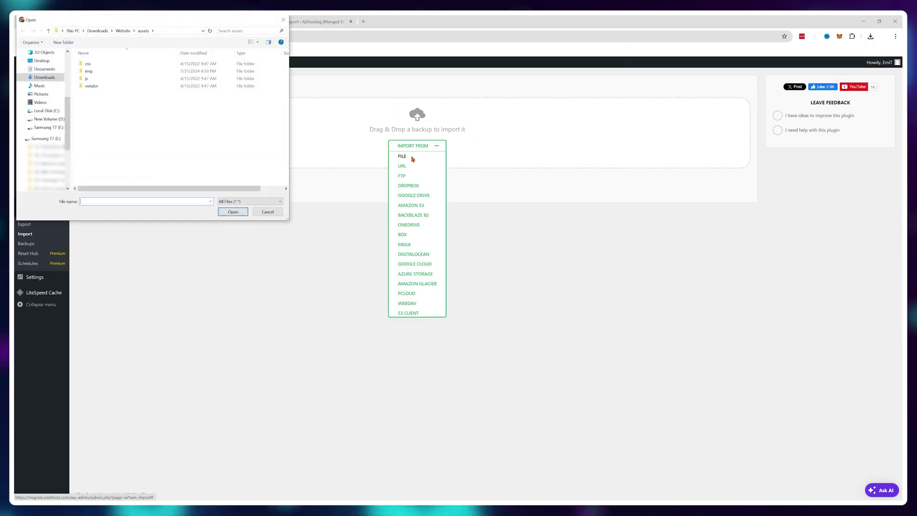
click(44, 78)
click(125, 67)
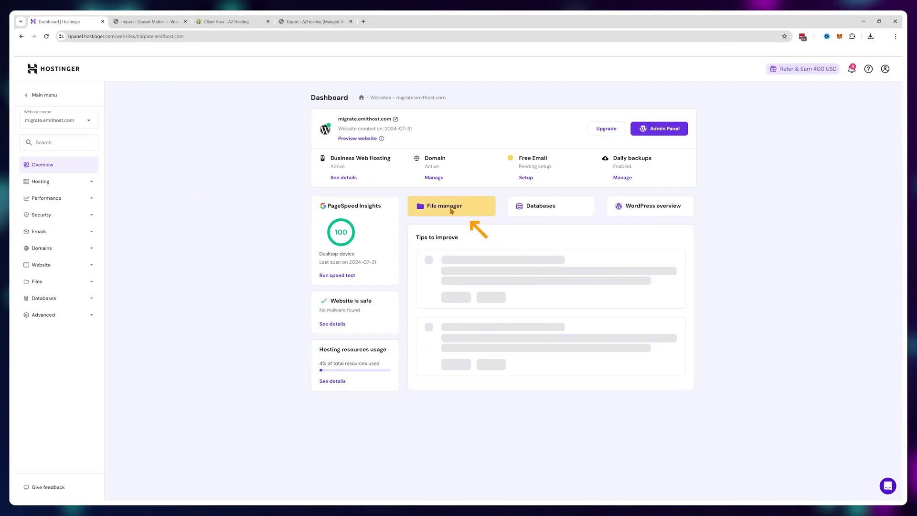
Open public_html's .htaccess for editing in the File Manager
click(451, 211)
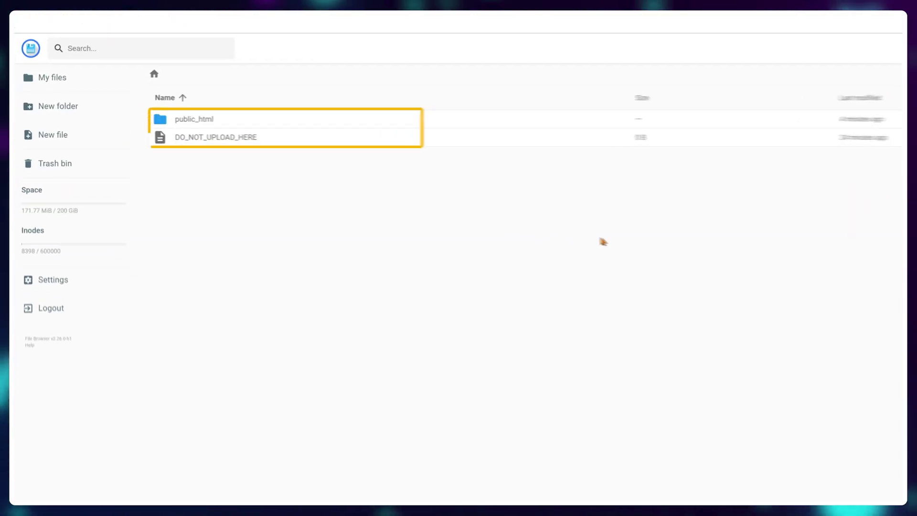
click(205, 119)
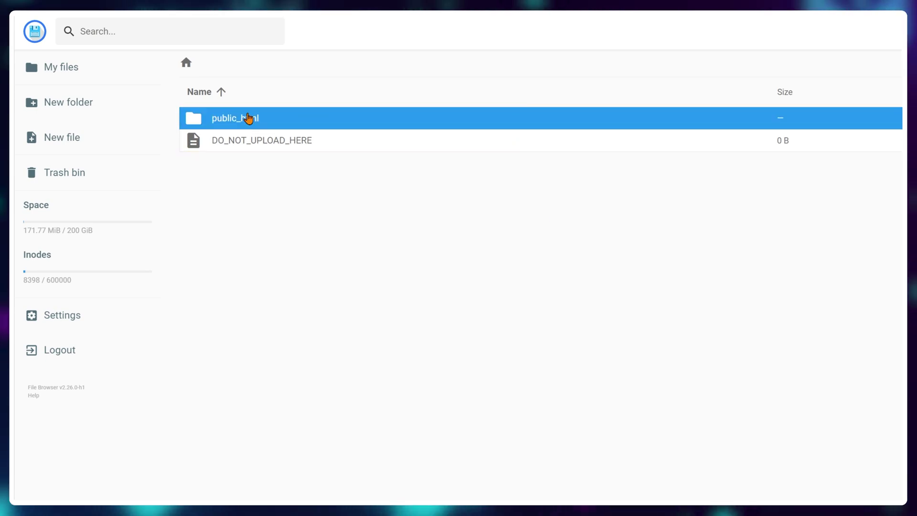
double_click(248, 118)
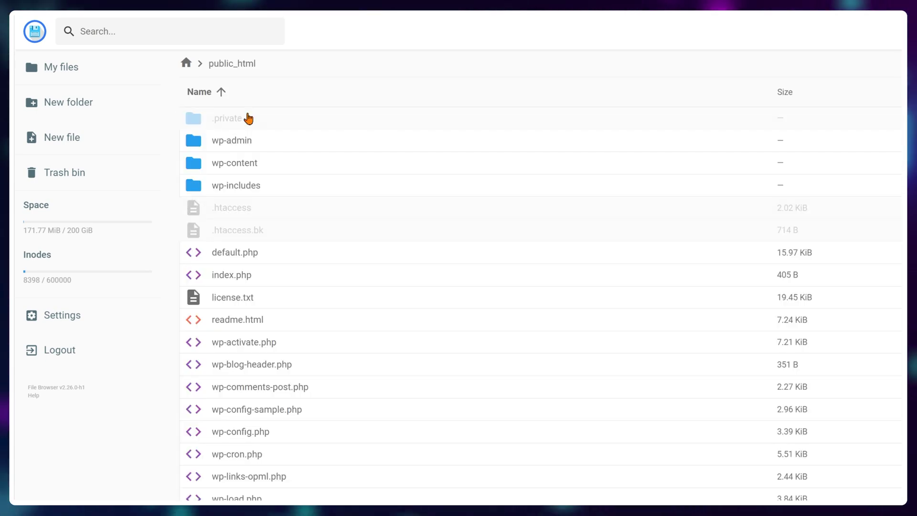
right_click(243, 208)
click(297, 246)
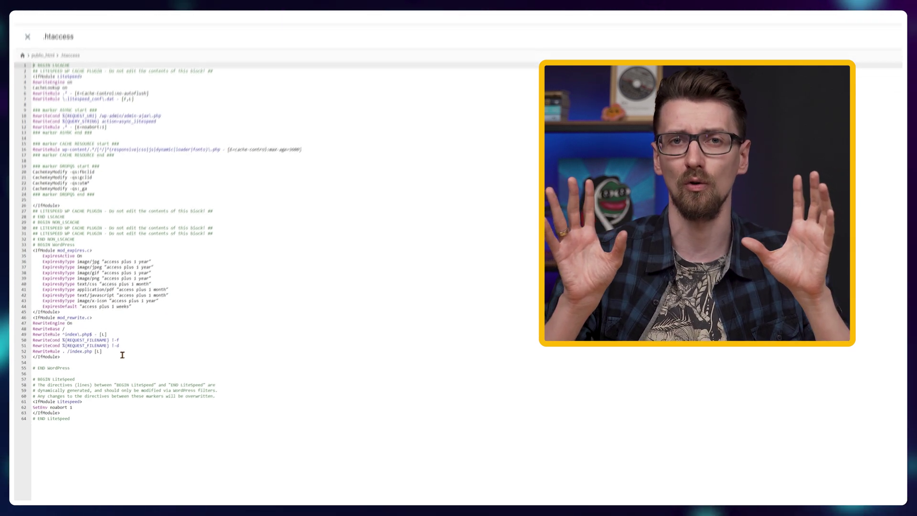
Paste the five php_value limit lines after line 53 and select the 2048 value to change it to 10240
click(122, 354)
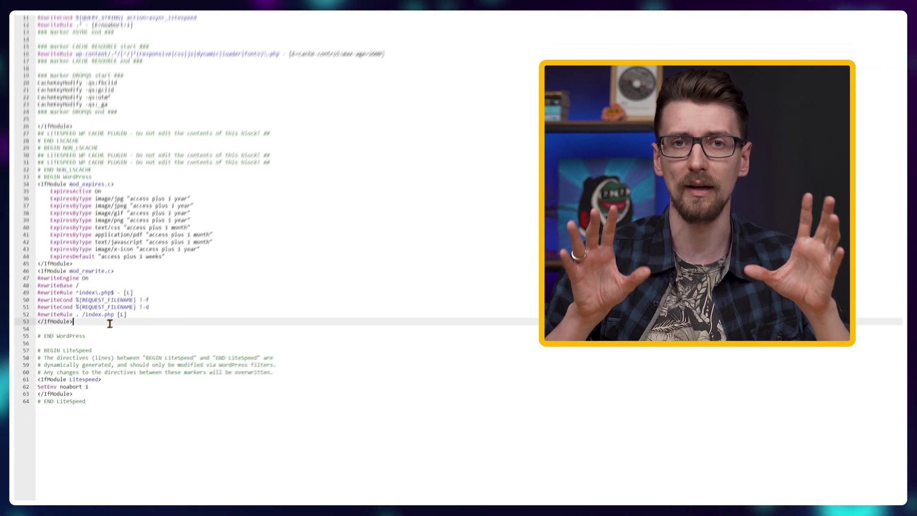
key(Return)
key(Return)
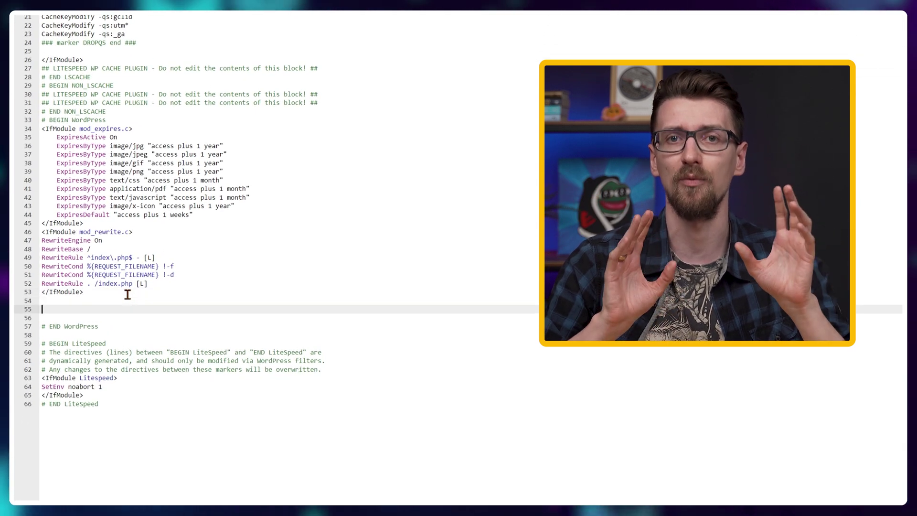
text(php_value upload_max_filesize 2048M php_value post_max_size 2048M php_value memory_limit 2048M php_value max_execution_time 360 php_value max_input_time 360)
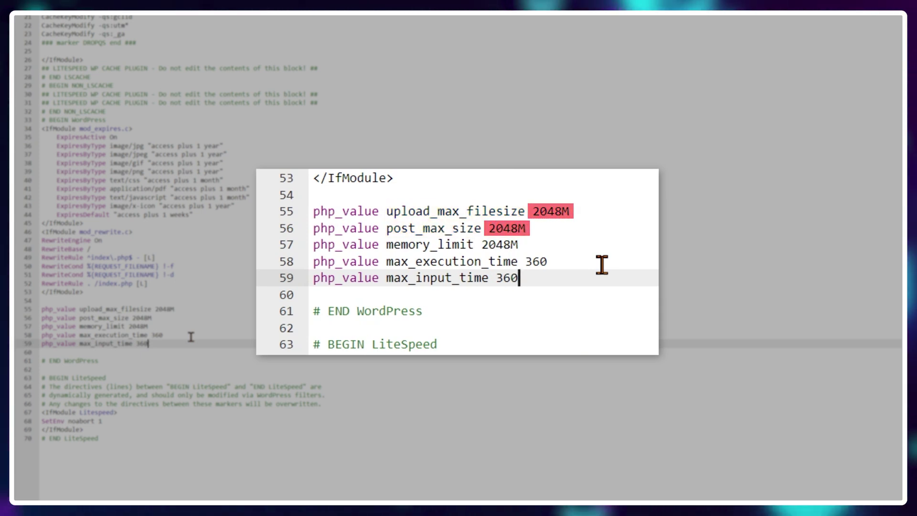
click(233, 309)
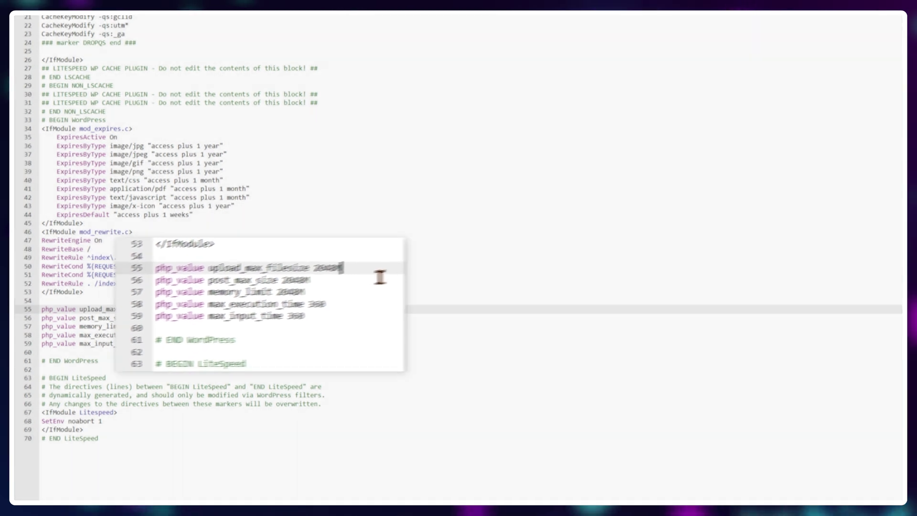
drag(171, 309, 156, 309)
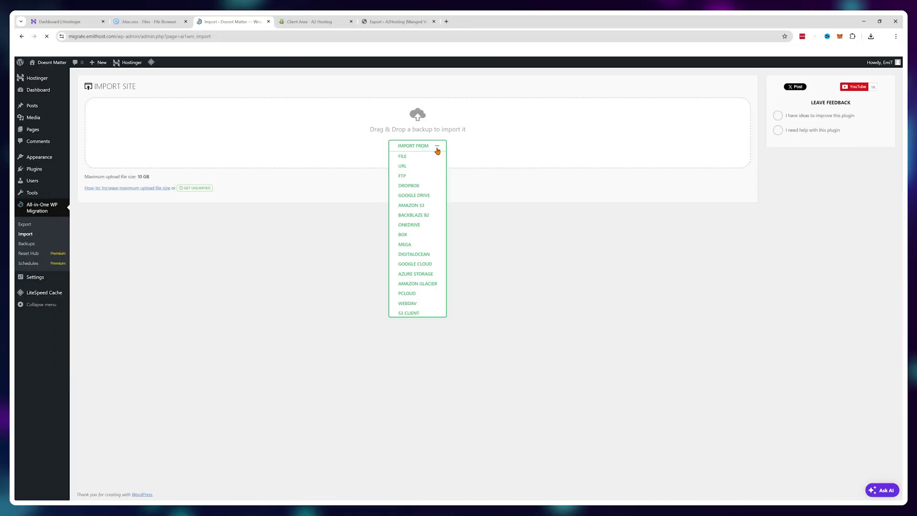
Choose Import From > File, select the .wpress backup and start the import
click(402, 156)
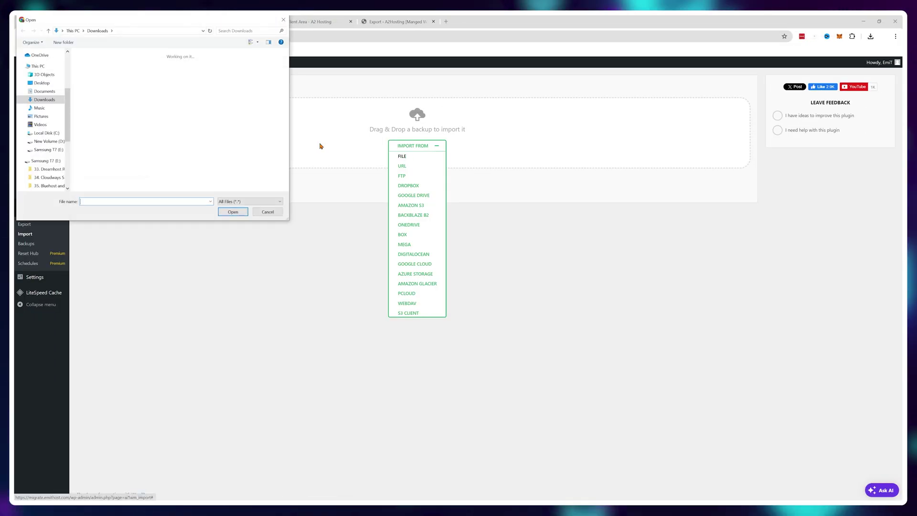
click(124, 67)
click(233, 212)
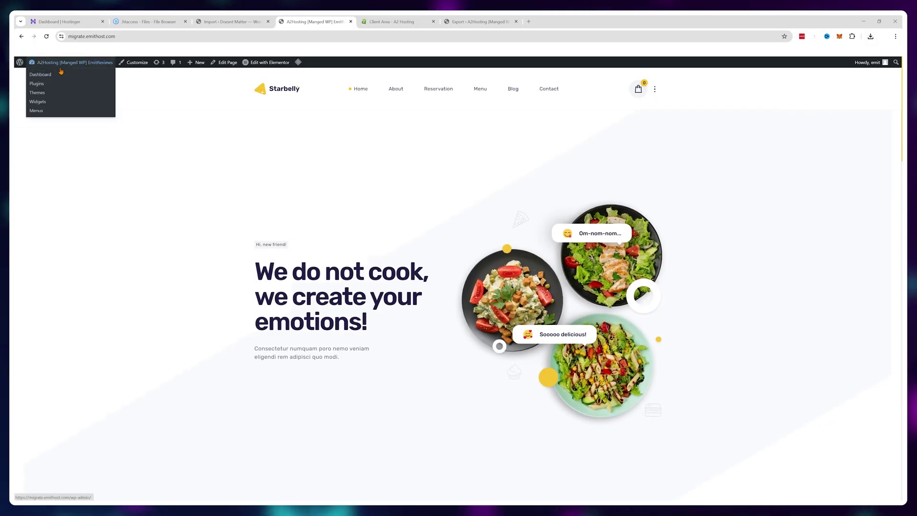
Open the WordPress admin dashboard from the live Starbelly site's admin bar
click(61, 71)
mouse_move(45, 355)
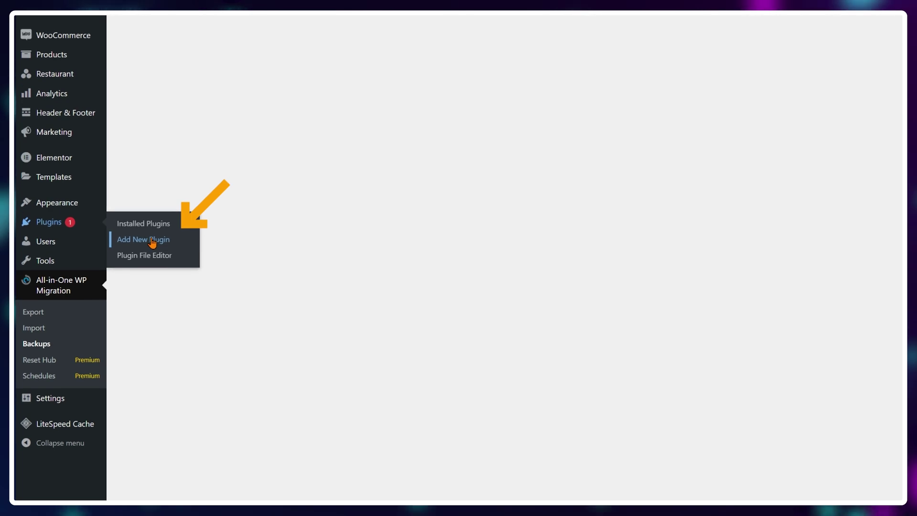
Upload all-in-one-wp-migration-6.7.zip through Add New Plugin > Upload Plugin
click(152, 243)
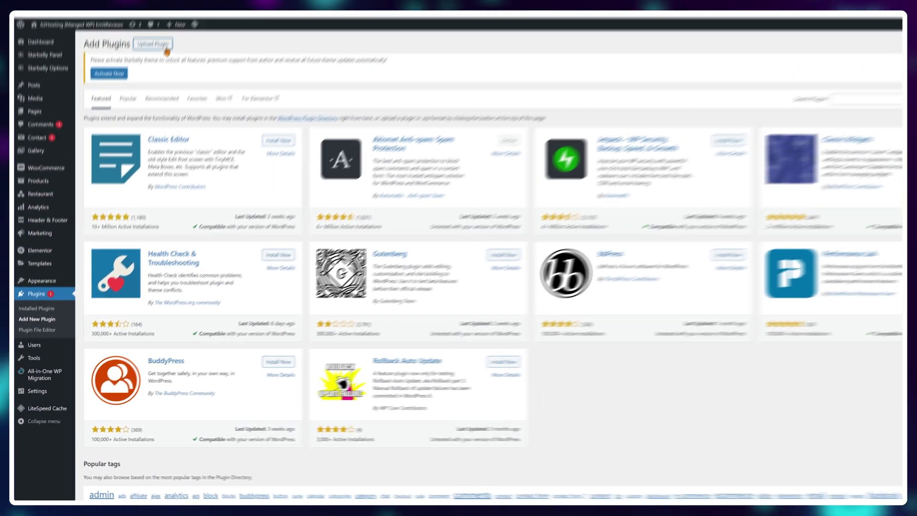
click(143, 41)
click(430, 177)
click(110, 72)
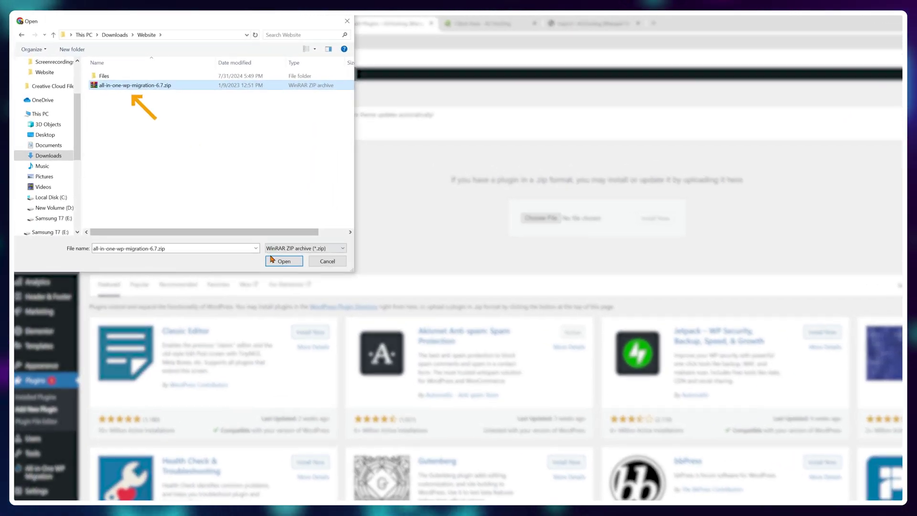
click(283, 260)
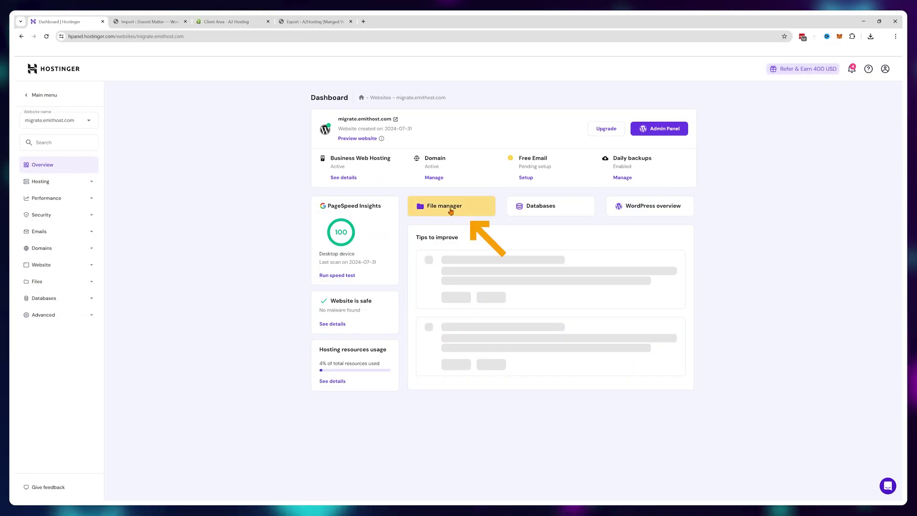
click(451, 209)
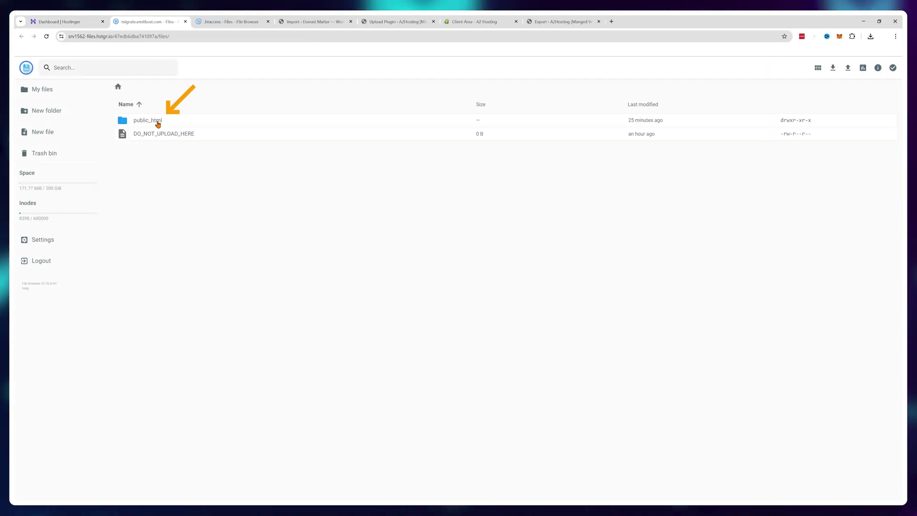
Upload the .wpress backup file into public_html/wp-content/ai1wm-backups
double_click(158, 124)
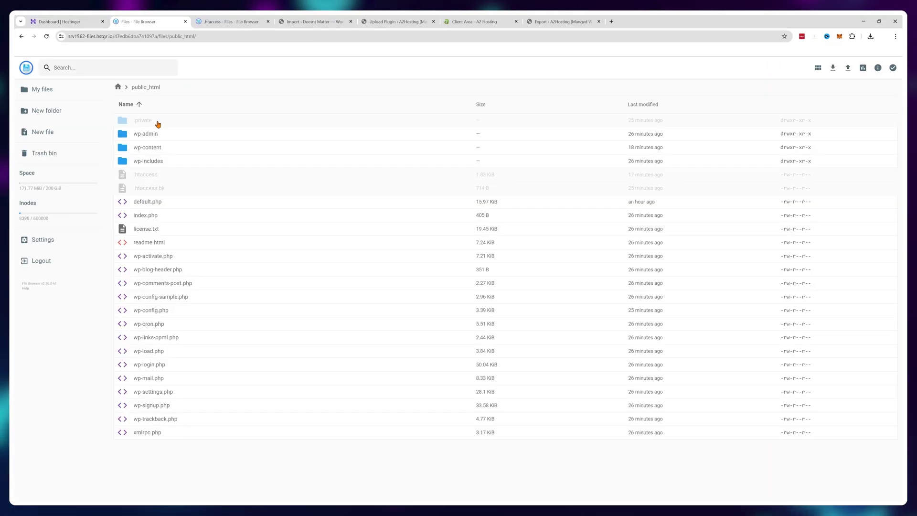
double_click(165, 148)
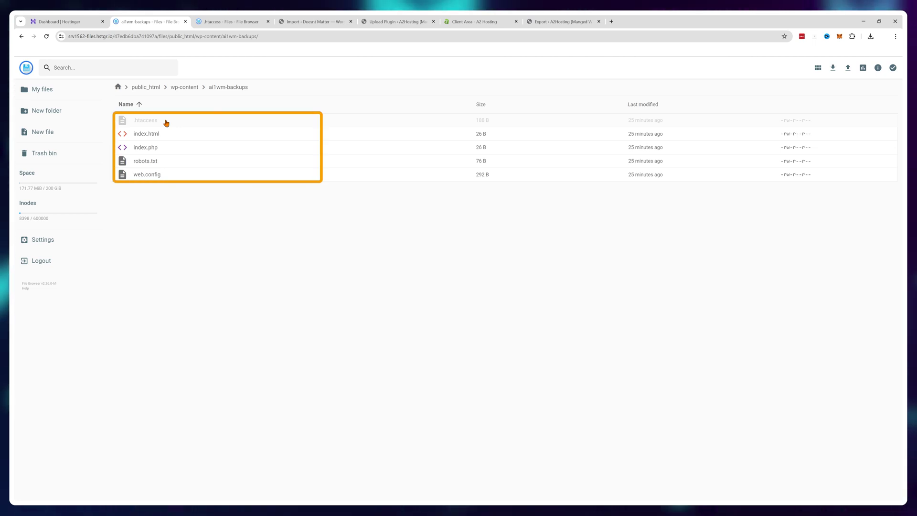
click(849, 68)
click(432, 296)
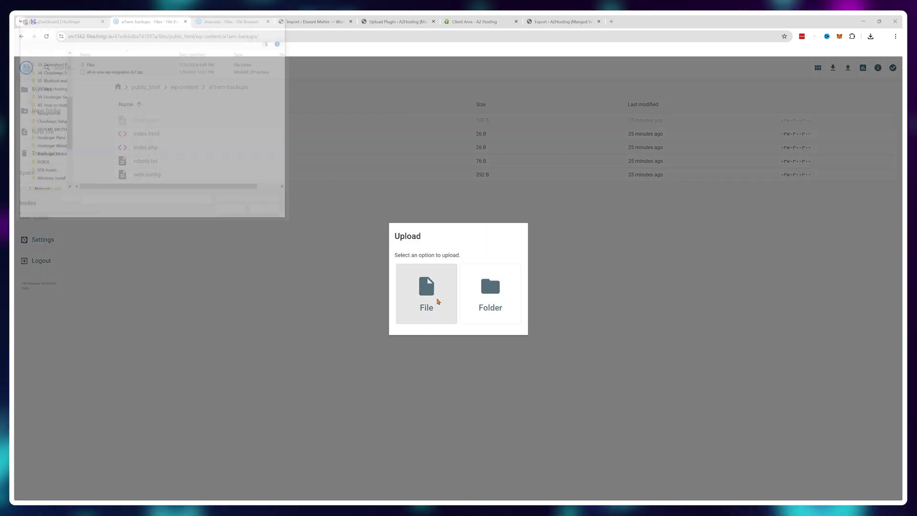
click(233, 212)
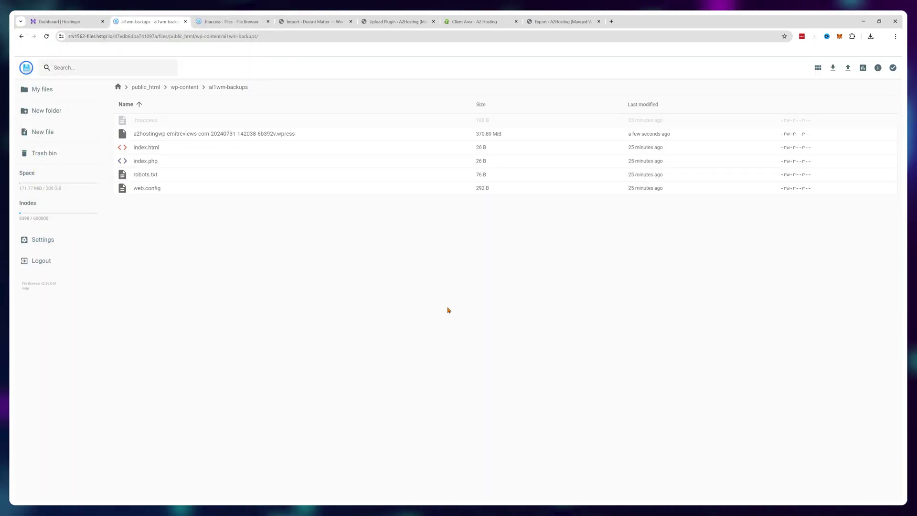
click(398, 25)
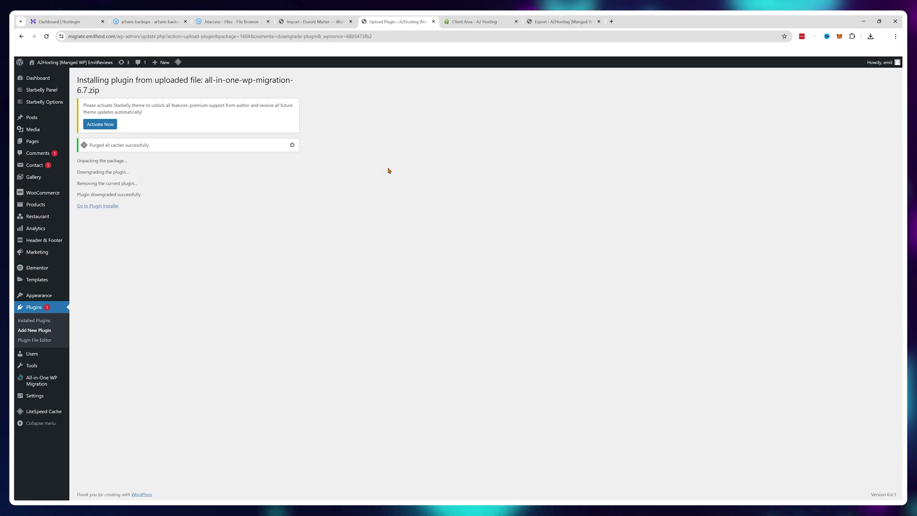
Restore the 370.89 MB uploaded backup from All-in-One WP Migration's Backups list
mouse_move(44, 379)
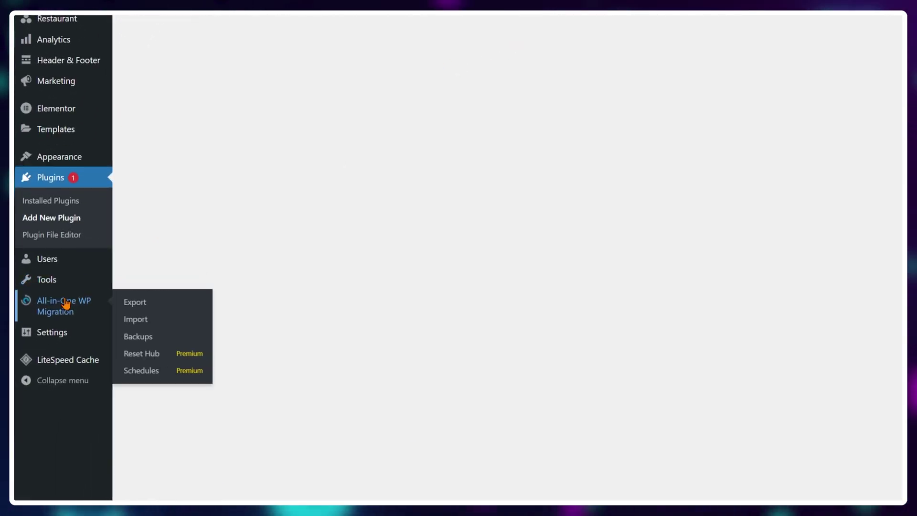
click(153, 337)
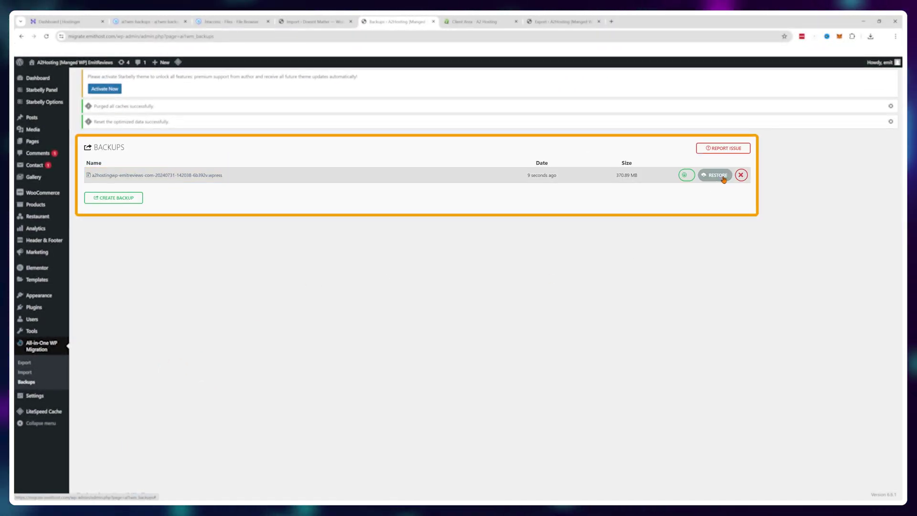
click(715, 175)
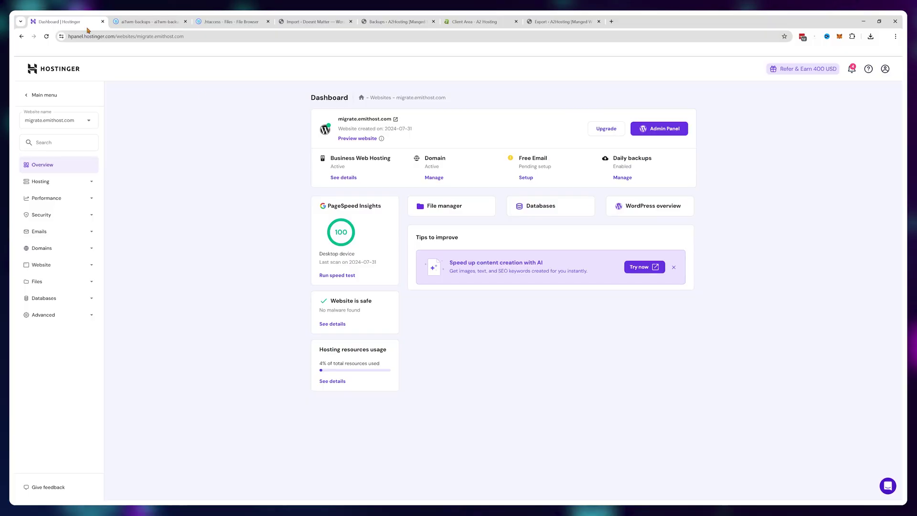
Start a support chat from the 'Transfer website to my hosting account' help topic
click(48, 486)
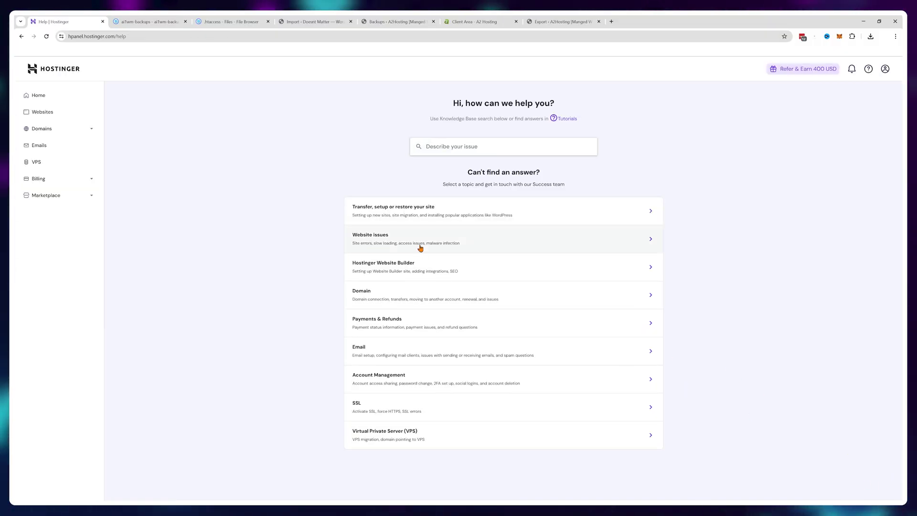
click(432, 216)
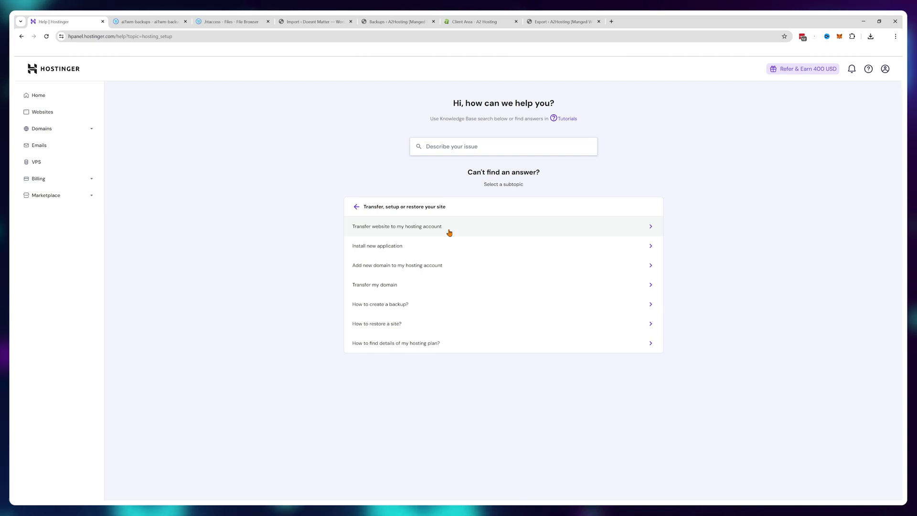
click(449, 232)
click(424, 310)
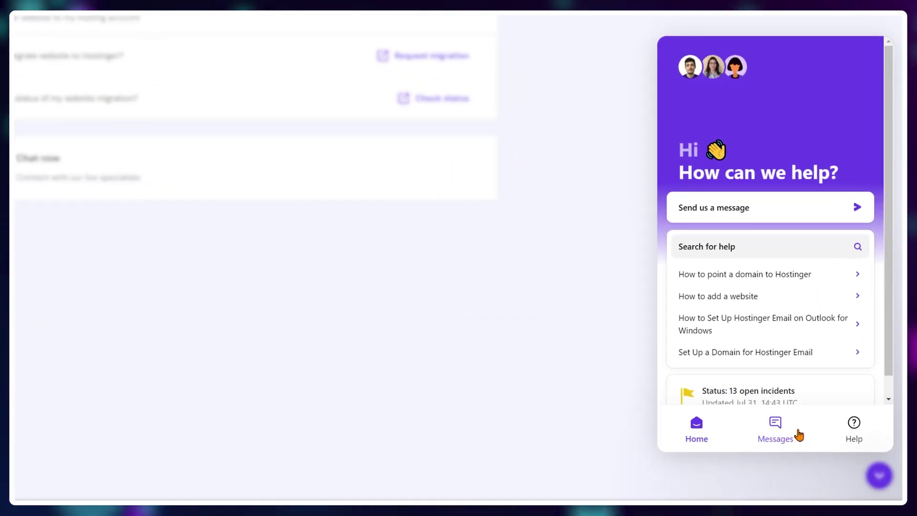
click(712, 213)
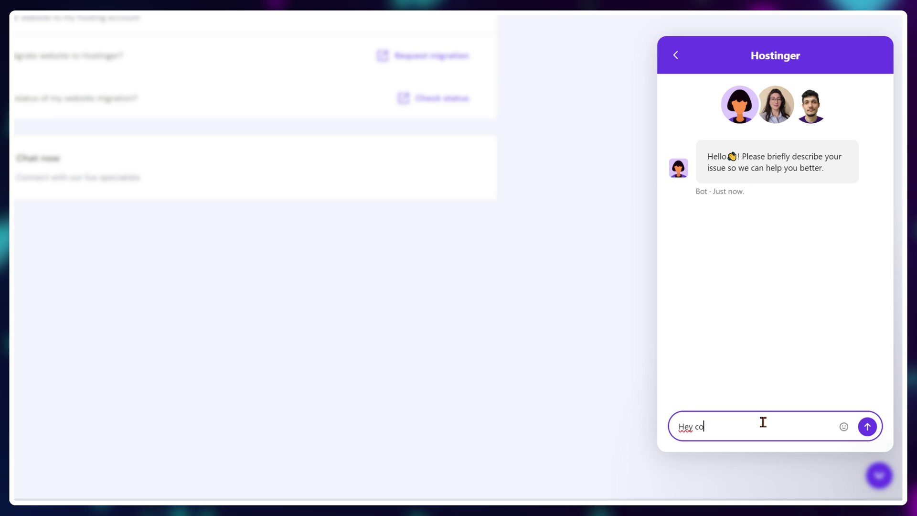